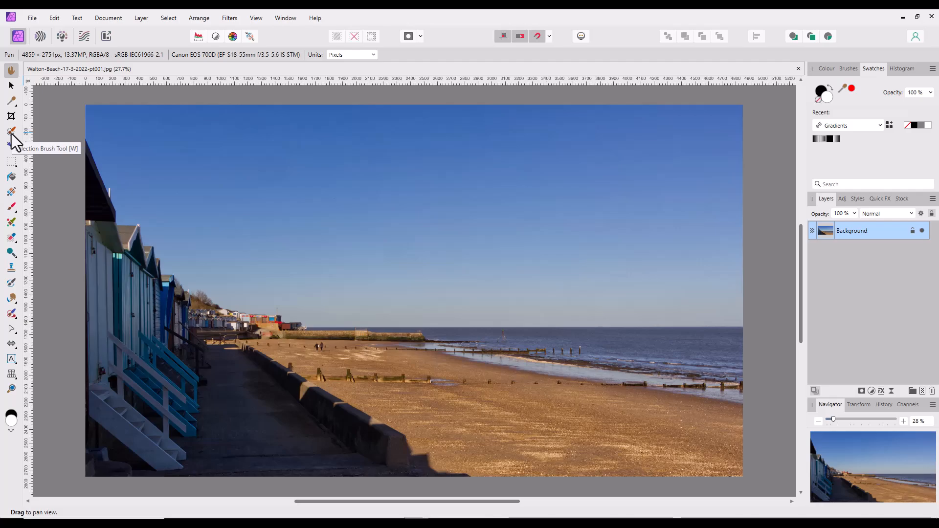
Try brushing a loose selection over the sky at 238 px width with Snap to edges off, and deselect it
click(10, 133)
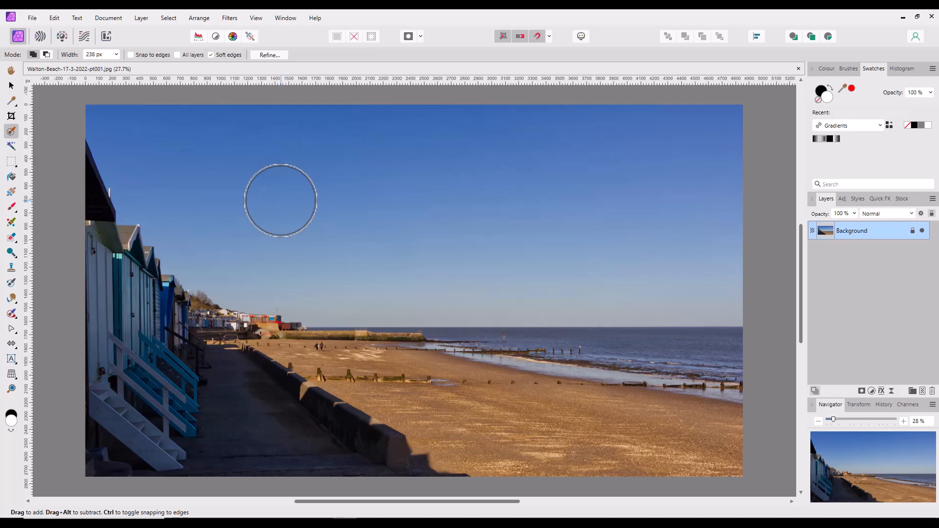
drag(439, 203, 687, 185)
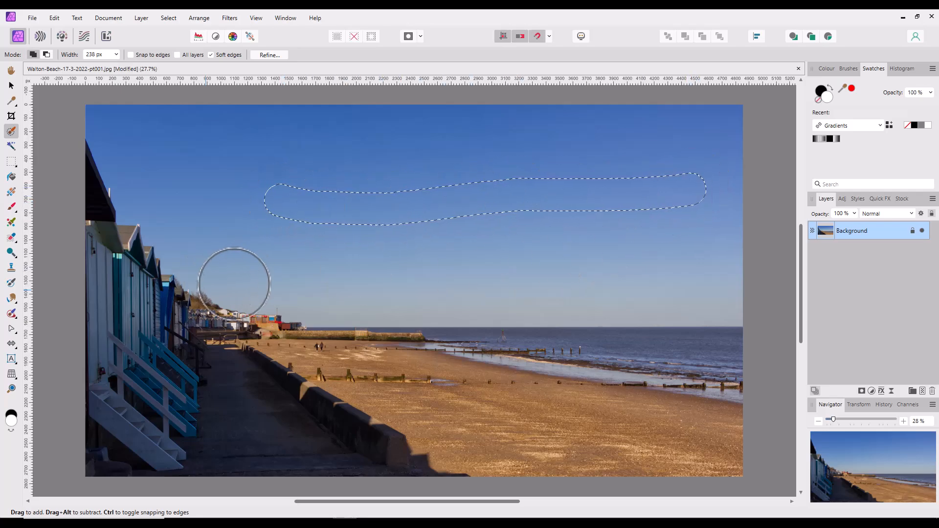
drag(258, 251, 474, 262)
drag(330, 149, 559, 132)
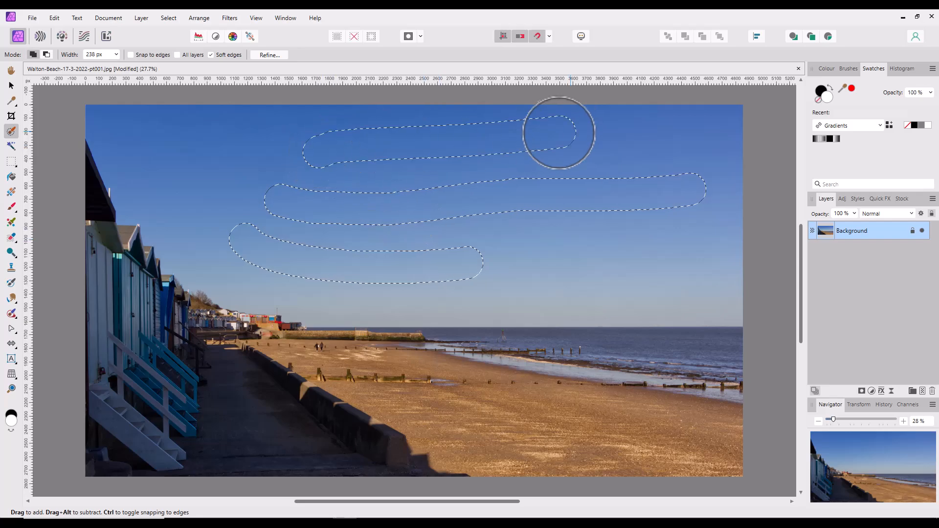
drag(550, 242, 663, 254)
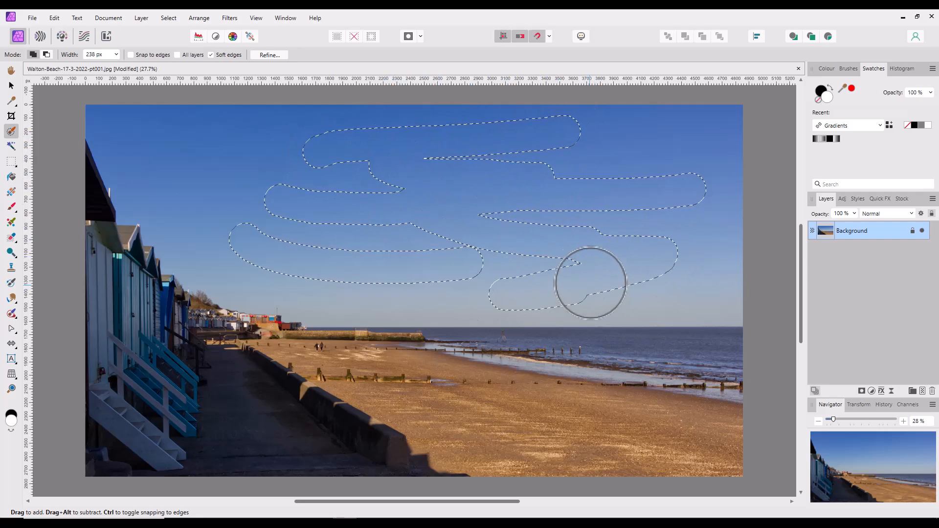
mouse_move(151, 172)
mouse_down()
mouse_move(178, 185)
mouse_move(240, 176)
mouse_up()
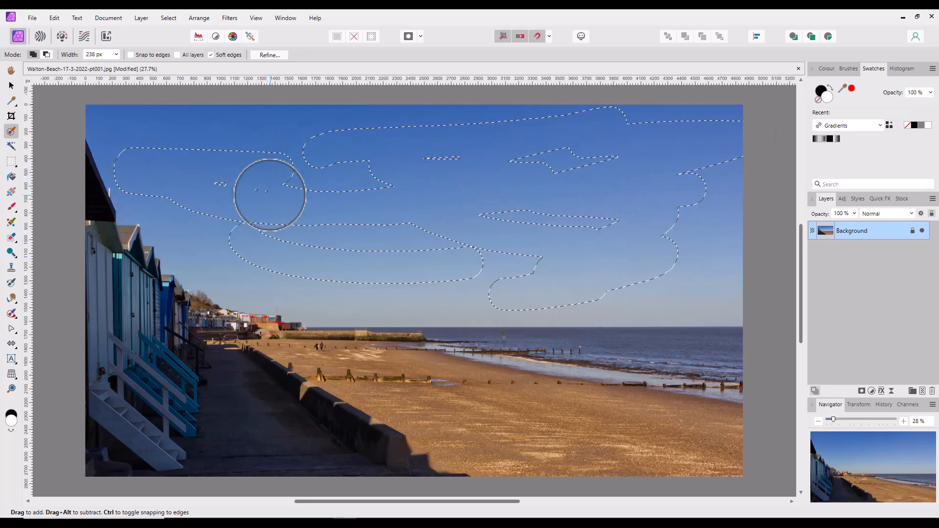
mouse_move(349, 310)
mouse_down()
mouse_move(612, 314)
mouse_move(697, 331)
mouse_move(653, 234)
mouse_up()
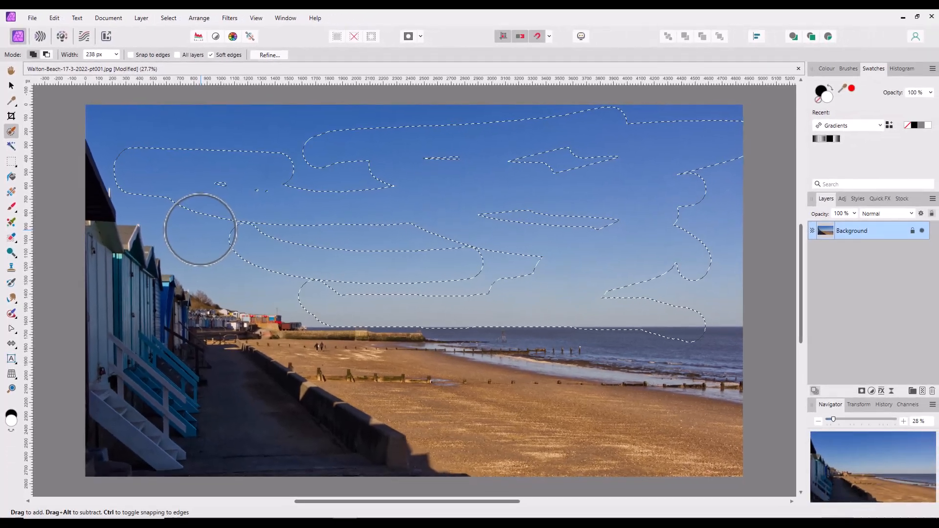
key(ctrl+d)
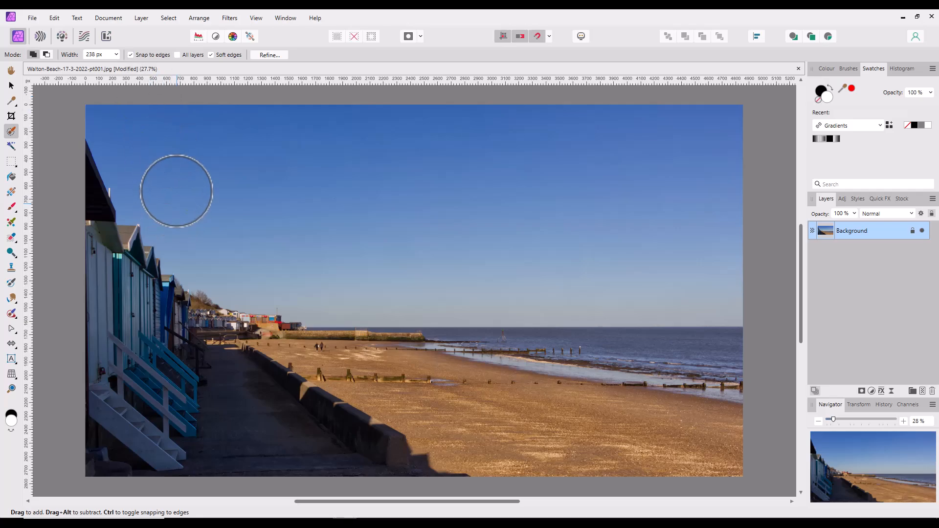
Select the whole sky with the Selection Brush using Snap to edges, and inspect the selection edge along the distant rooftops and horizon
drag(258, 183, 700, 230)
mouse_move(427, 244)
mouse_down()
mouse_move(421, 283)
mouse_move(442, 264)
mouse_move(622, 253)
mouse_move(666, 142)
mouse_move(190, 138)
mouse_move(157, 155)
mouse_move(138, 216)
mouse_up()
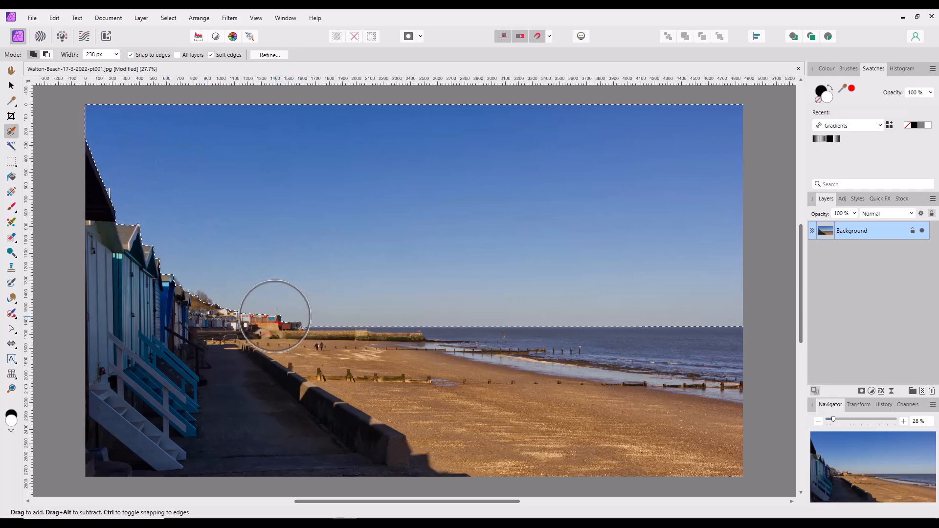
scroll(284, 321, up, 5)
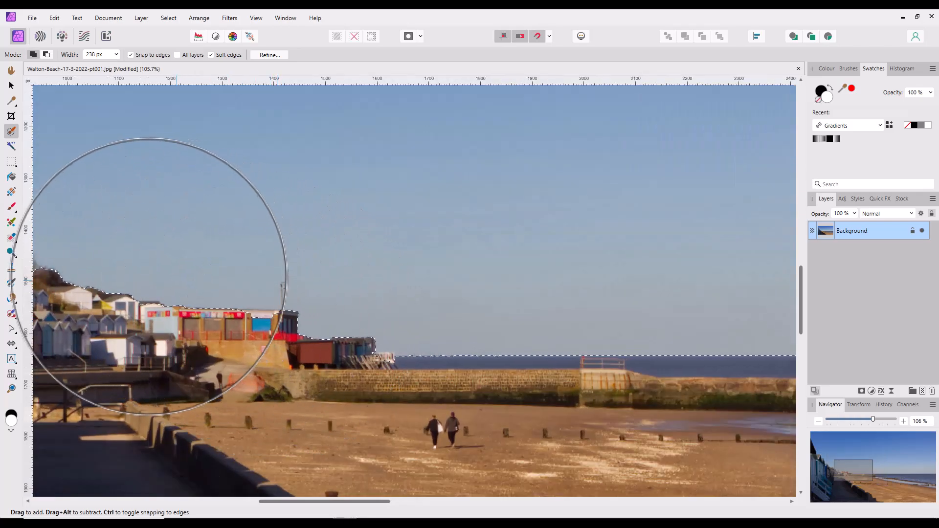
scroll(279, 328, up, 1)
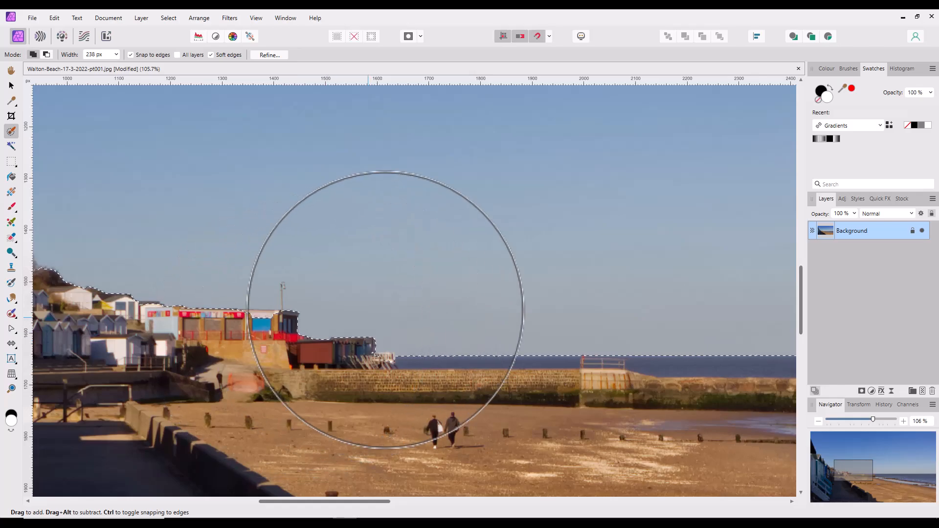
scroll(379, 300, down, 4)
scroll(349, 303, down, 1)
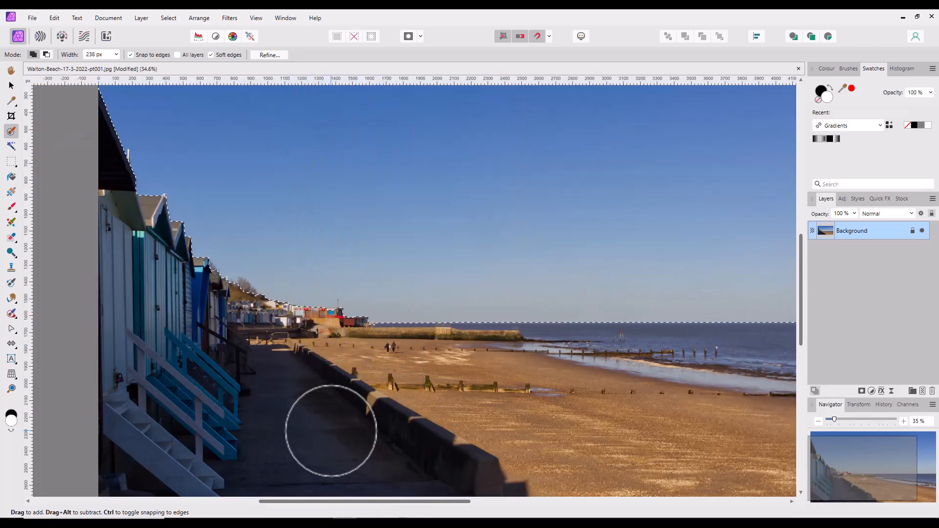
scroll(331, 431, down, 1)
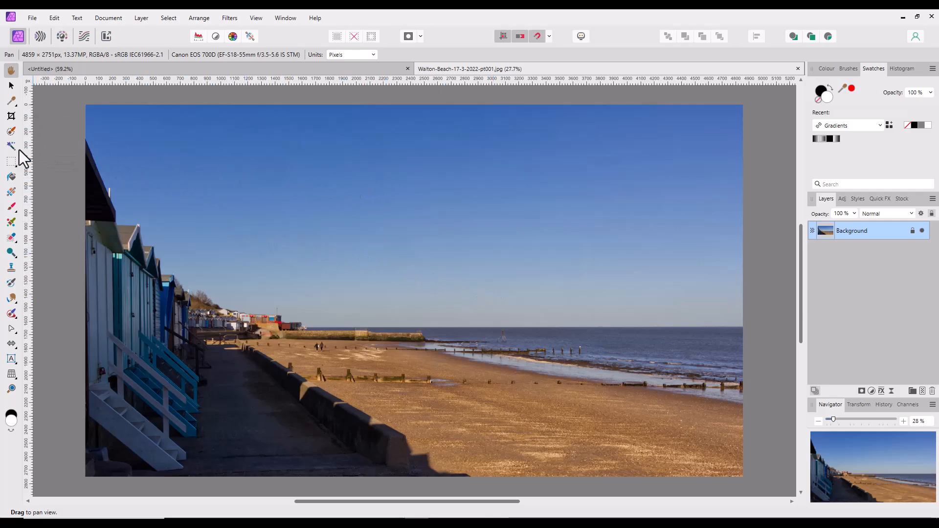
Select the sky down to the beach huts and horizon with the edge-snapping Selection Brush at 238 px width
click(11, 132)
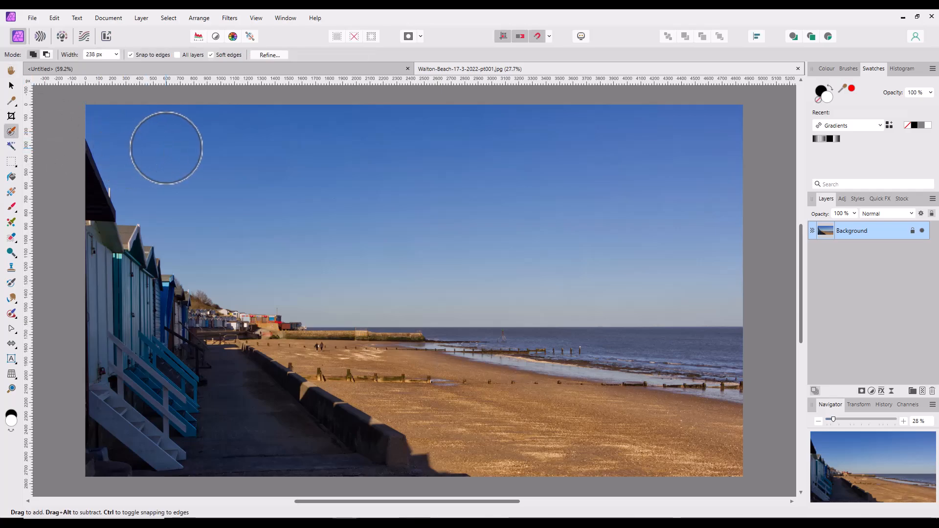
mouse_move(277, 171)
mouse_down()
mouse_move(343, 208)
mouse_move(660, 233)
mouse_move(663, 211)
mouse_up()
drag(534, 181, 374, 176)
mouse_move(299, 189)
mouse_down()
mouse_move(453, 254)
mouse_move(537, 255)
mouse_move(495, 267)
mouse_move(347, 264)
mouse_move(262, 239)
mouse_move(190, 187)
mouse_move(173, 161)
mouse_move(638, 159)
mouse_move(680, 168)
mouse_move(712, 251)
mouse_move(595, 221)
mouse_up()
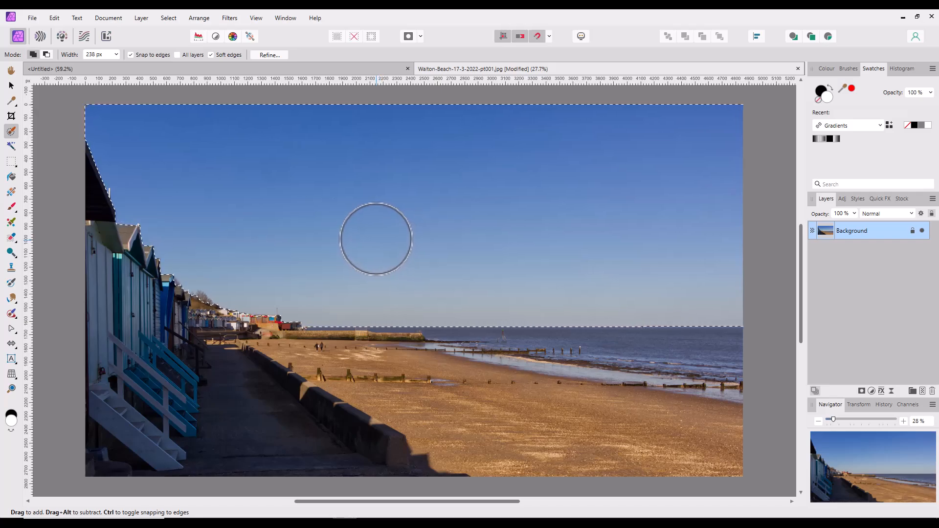
Duplicate the sky selection onto its own layer and hide the original Background layer to isolate the sky
right_click(863, 231)
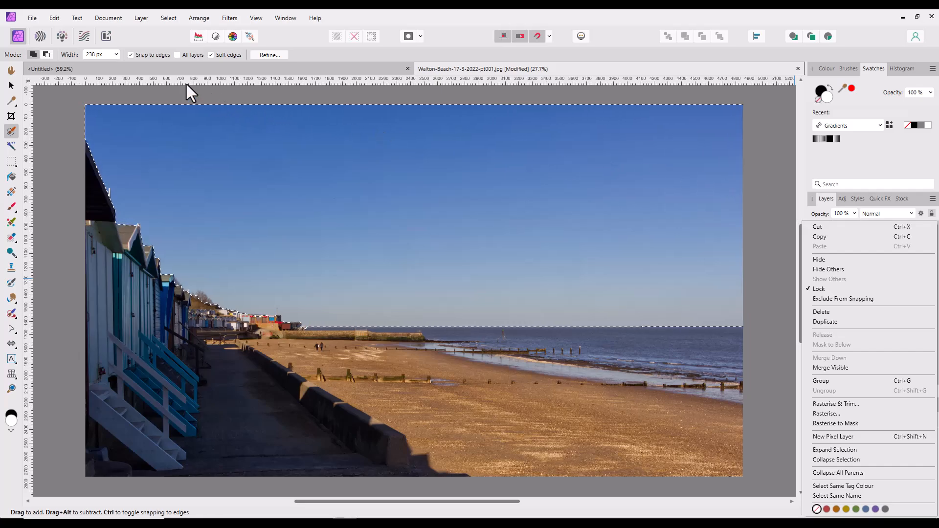
click(141, 19)
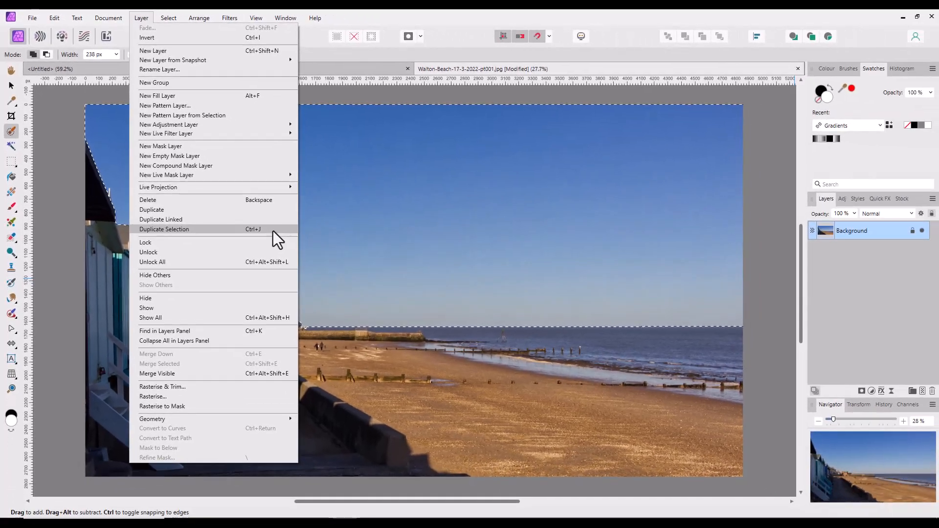
click(171, 232)
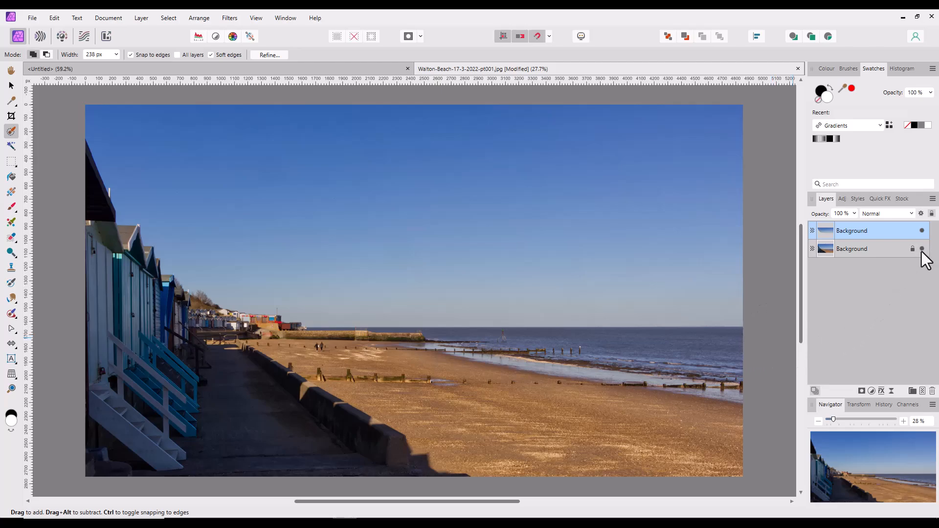
click(921, 249)
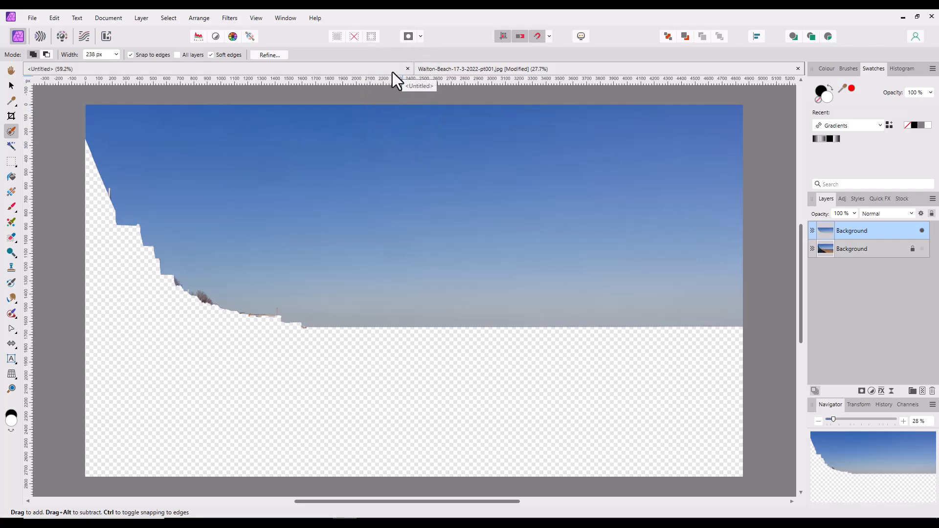
Close the Walton-Beach photo without saving its changes
click(797, 69)
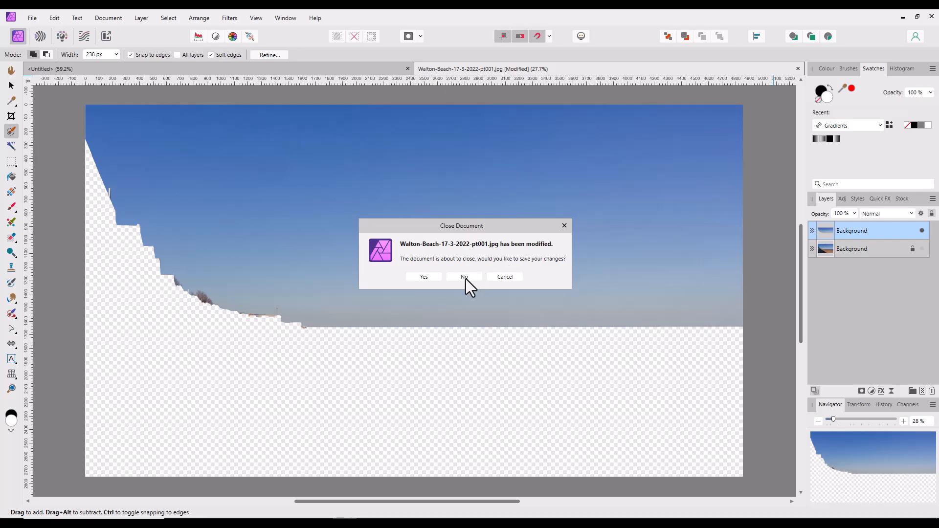
click(464, 277)
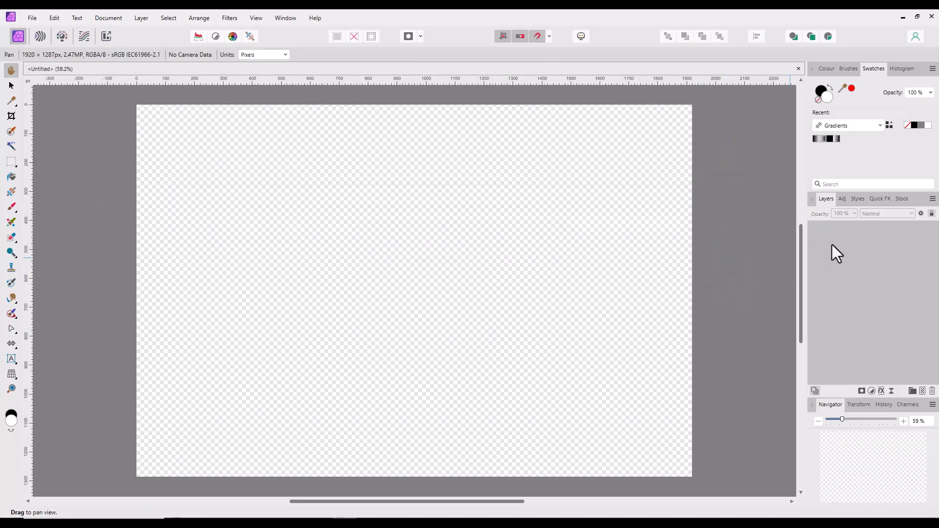
Place the Pixabay stock photo of a lone tree reflected in a lake onto the blank untitled canvas
click(903, 199)
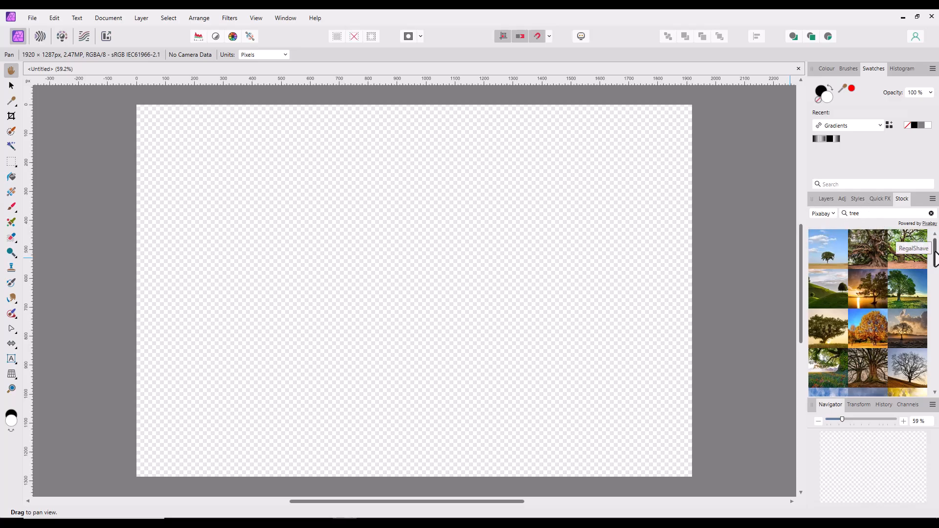
scroll(935, 263, down, 1)
scroll(935, 263, down, 5)
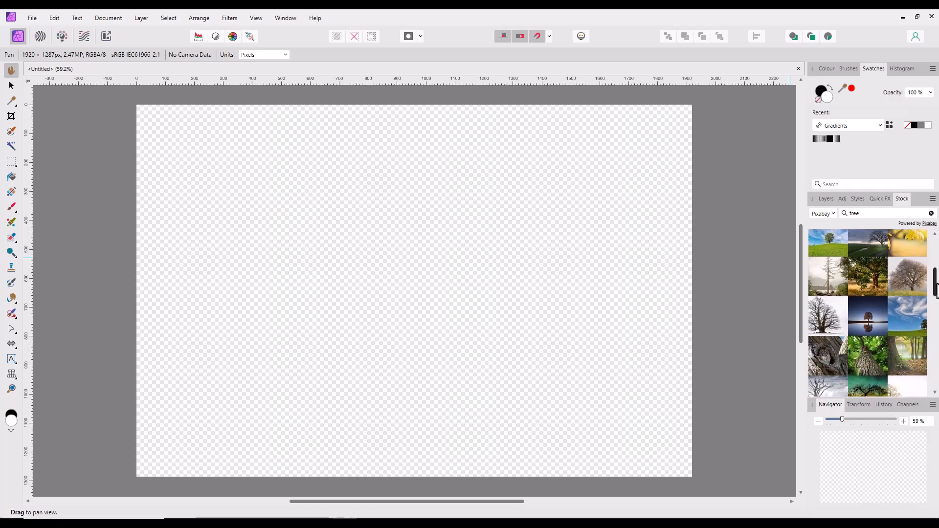
drag(869, 303, 330, 250)
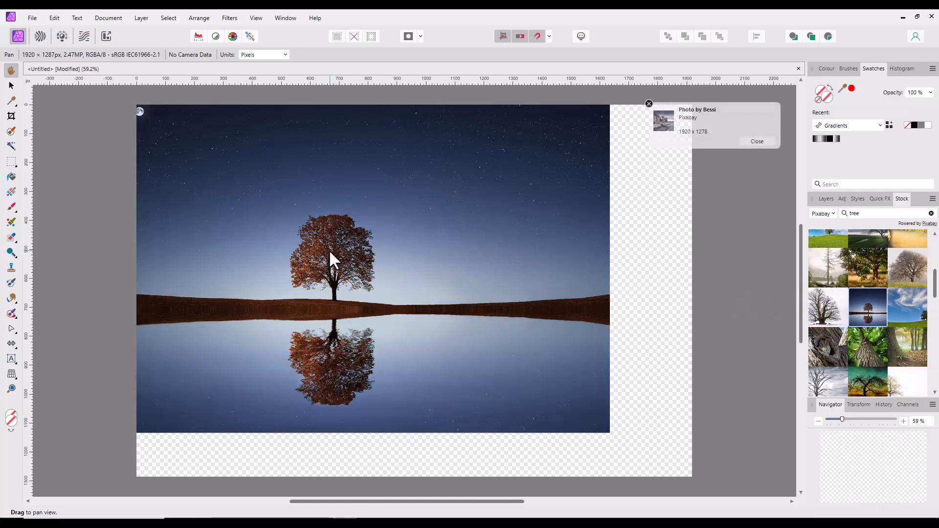
click(763, 143)
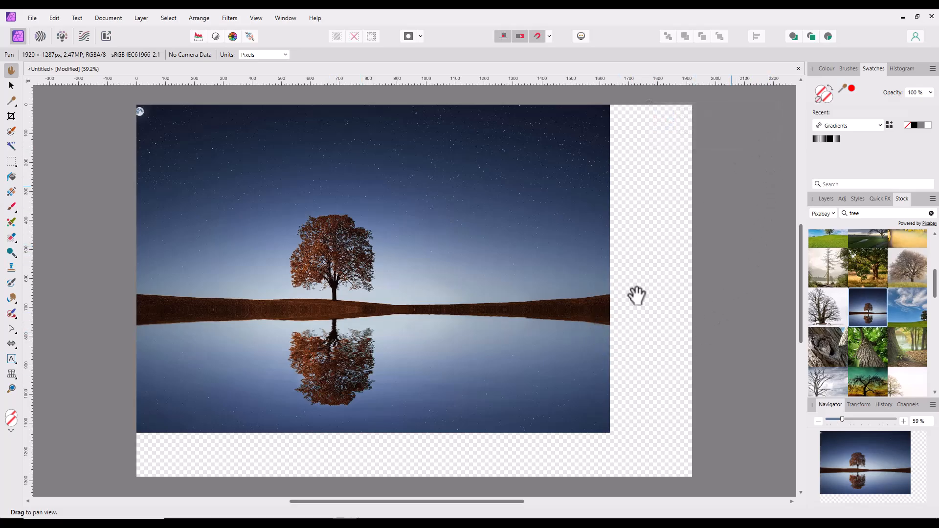
Select the night sky around the tree down to the land with the edge-snapping Selection Brush
click(12, 132)
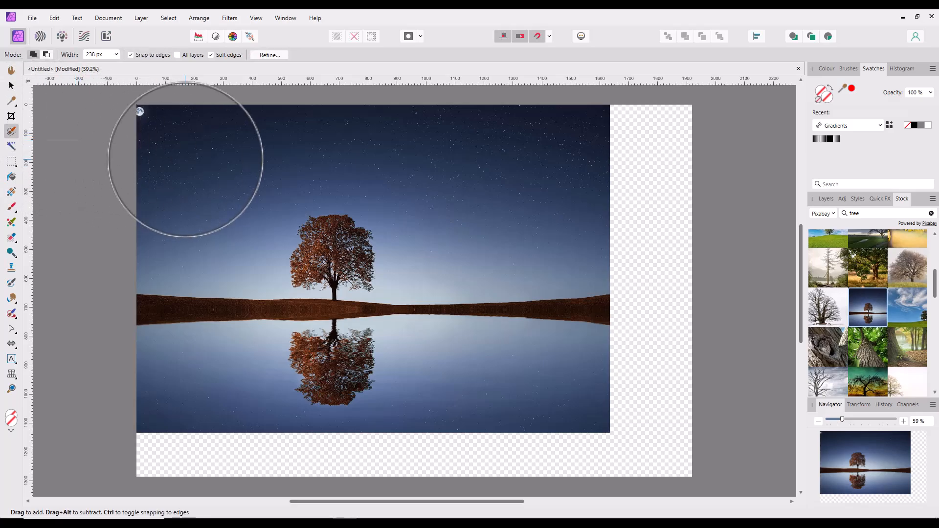
mouse_move(275, 183)
mouse_down()
mouse_move(329, 215)
mouse_move(251, 179)
mouse_move(204, 192)
mouse_move(323, 161)
mouse_move(440, 175)
mouse_move(463, 189)
mouse_up()
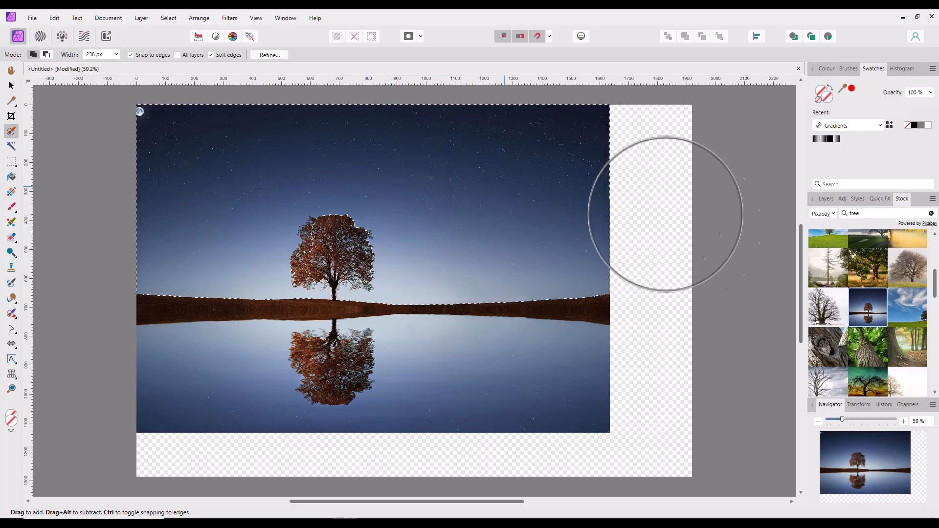
Try to isolate the night sky by duplicating the selection to a new layer and hiding the original Image layer
click(827, 200)
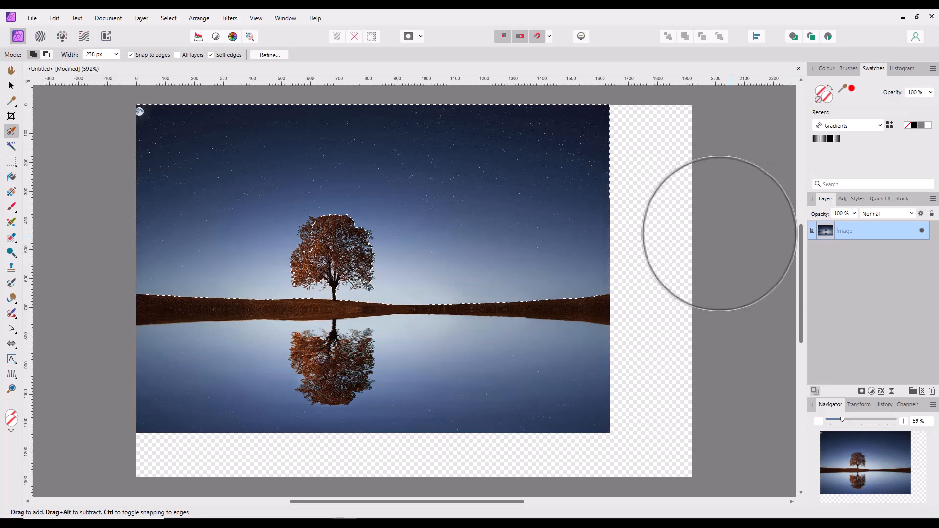
click(142, 17)
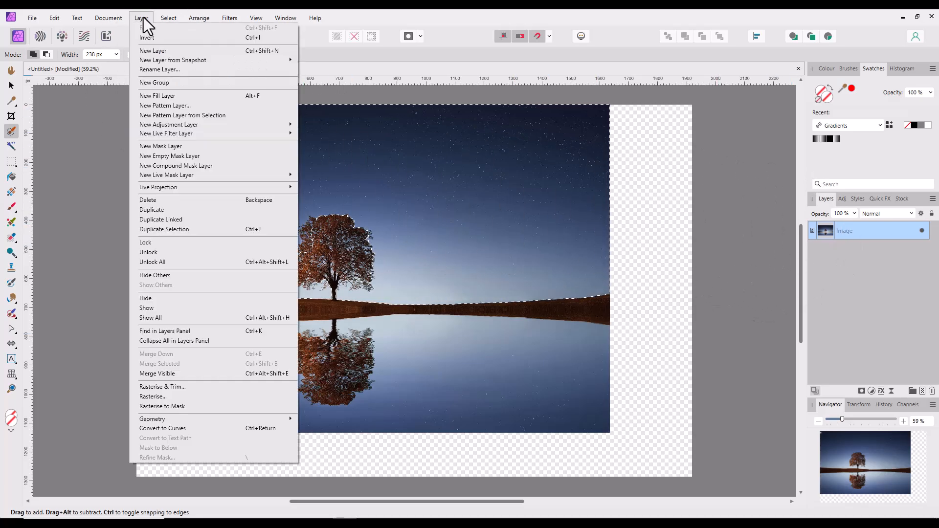
click(164, 229)
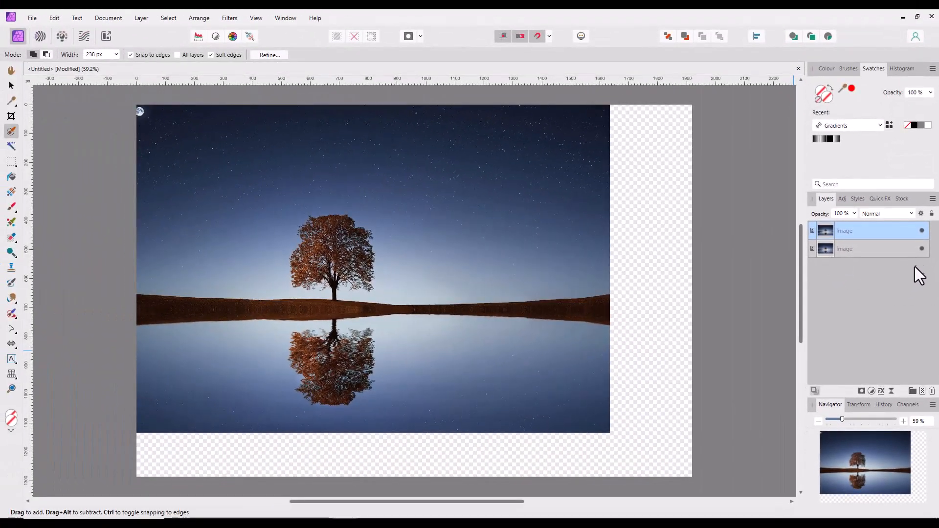
click(921, 248)
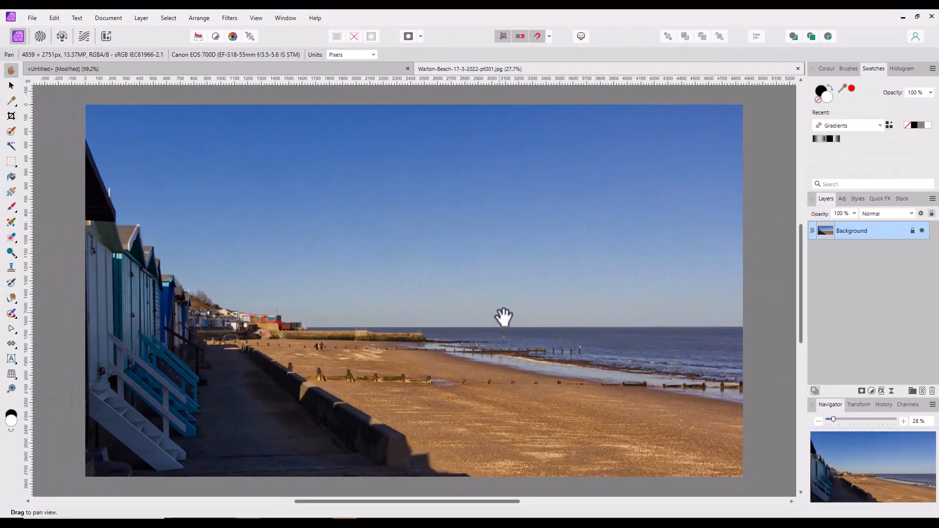
Delete the duplicated Image layer in the untitled tree document and make the original Image layer visible again
click(280, 69)
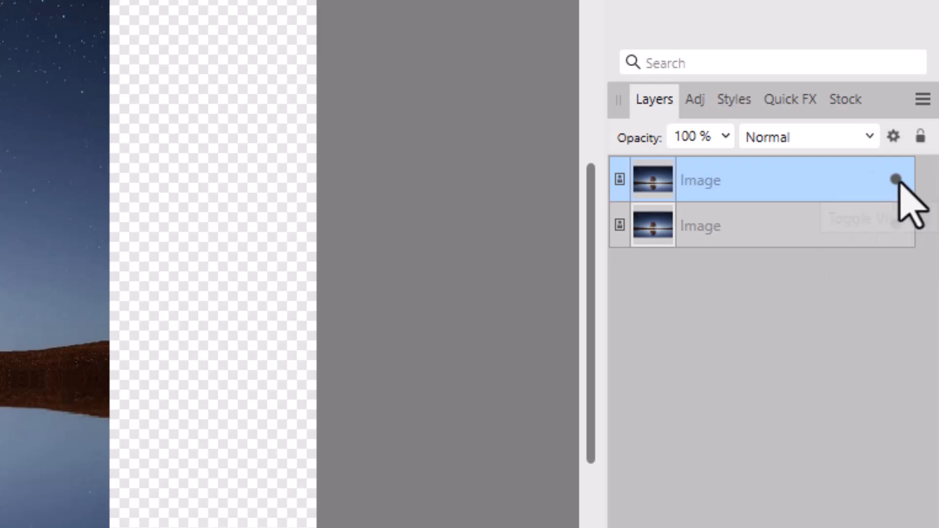
click(895, 179)
right_click(763, 193)
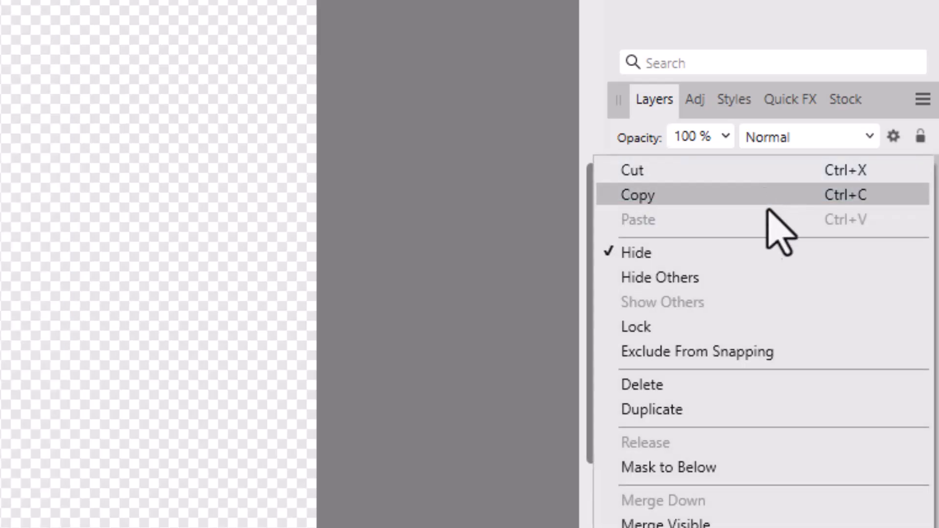
click(682, 384)
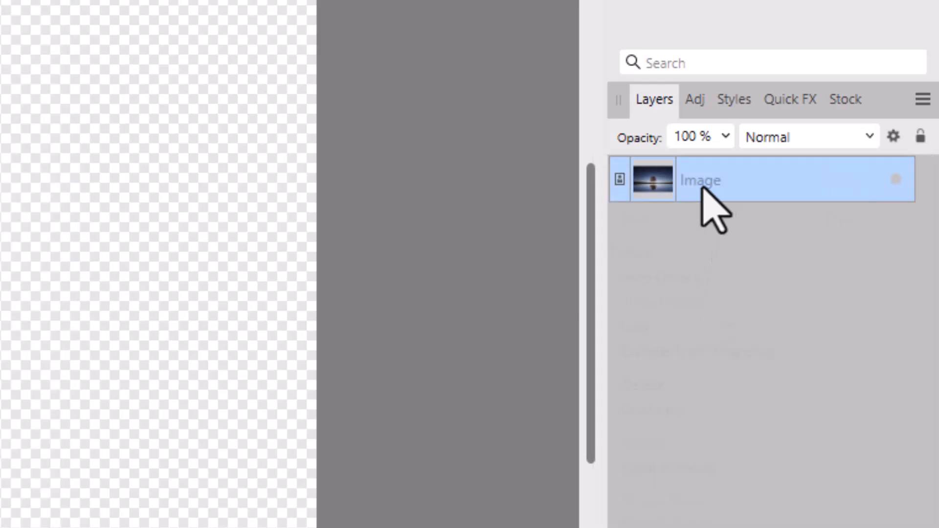
click(895, 179)
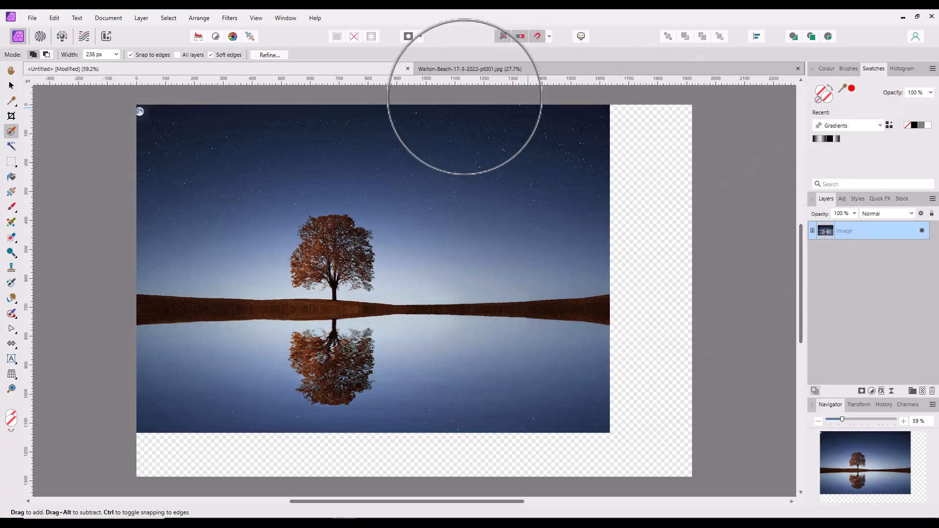
Compare the opened Walton Beach photo's layer type with the placed Image layer in the untitled tree document
click(465, 70)
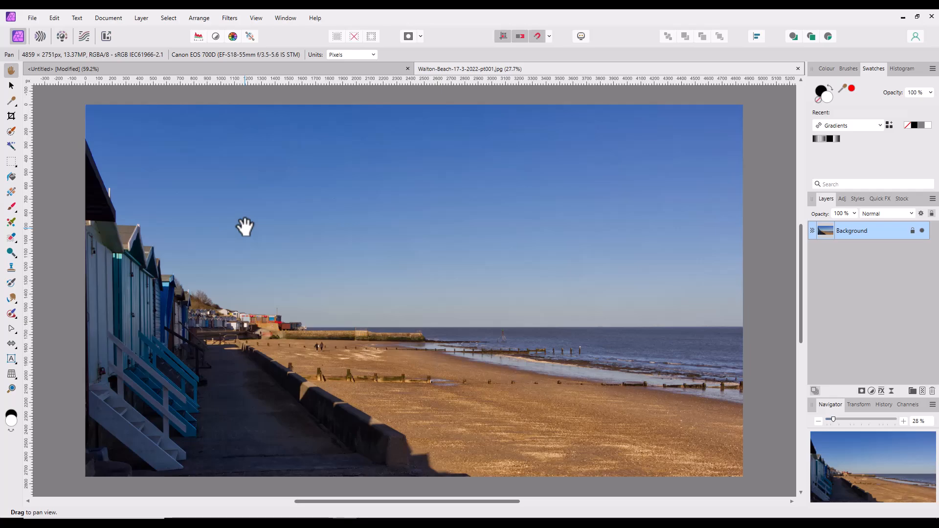
click(330, 69)
key(w)
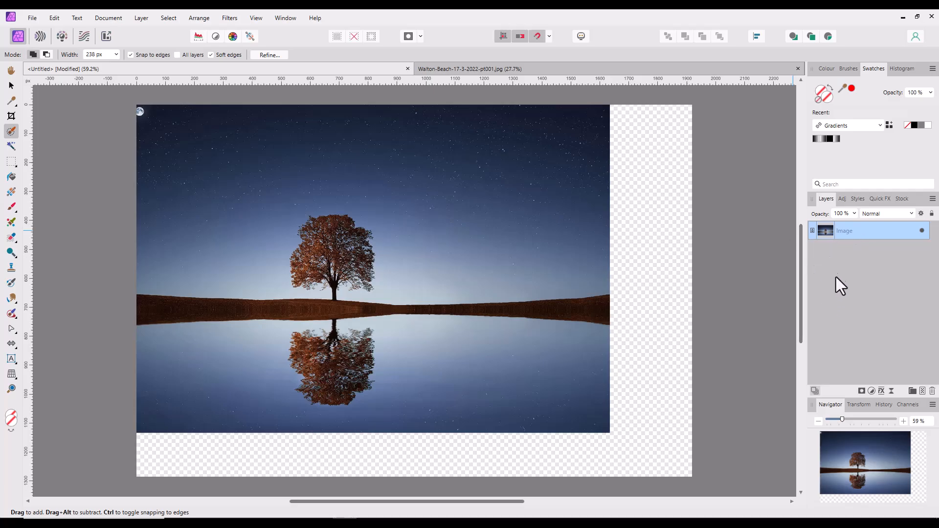
Rasterise the placed tree Image layer and select the night sky and land around the tree with the edge-snapping Selection Brush
right_click(826, 231)
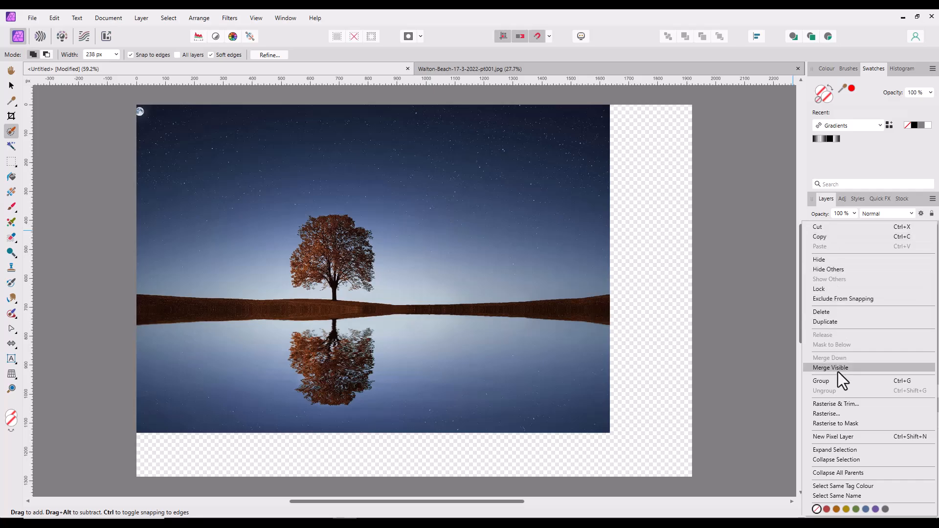
click(826, 414)
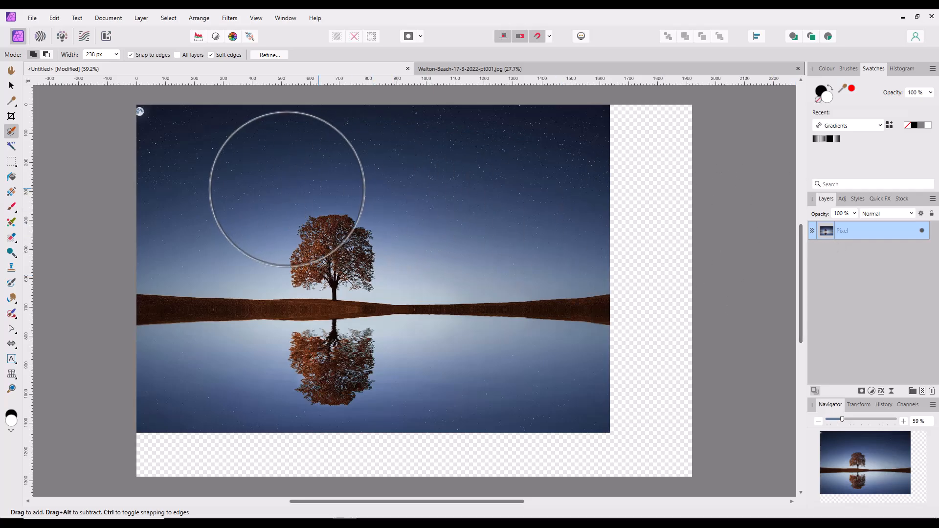
mouse_move(207, 216)
mouse_down()
mouse_move(253, 194)
mouse_move(384, 178)
mouse_move(434, 181)
mouse_move(472, 222)
mouse_move(484, 190)
mouse_up()
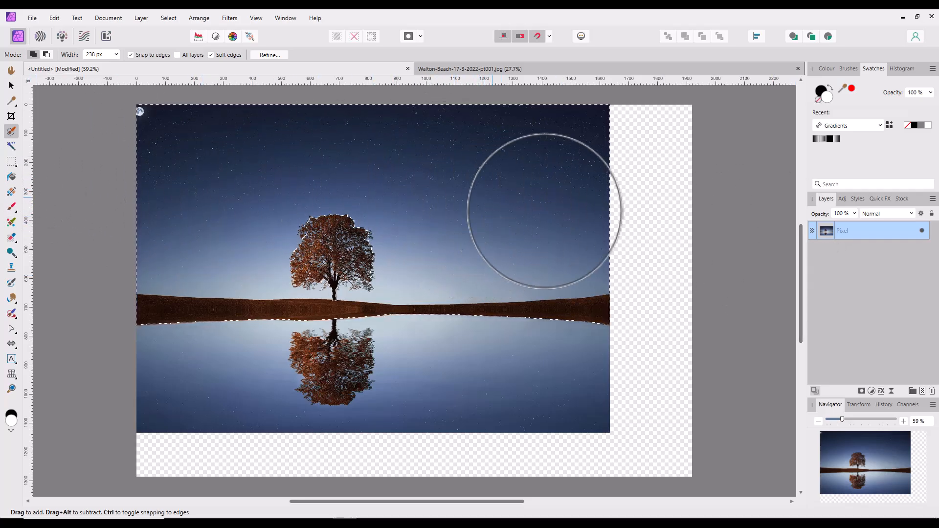
Duplicate the sky and land selection to a new layer, hide the original tree layer and deselect
click(145, 18)
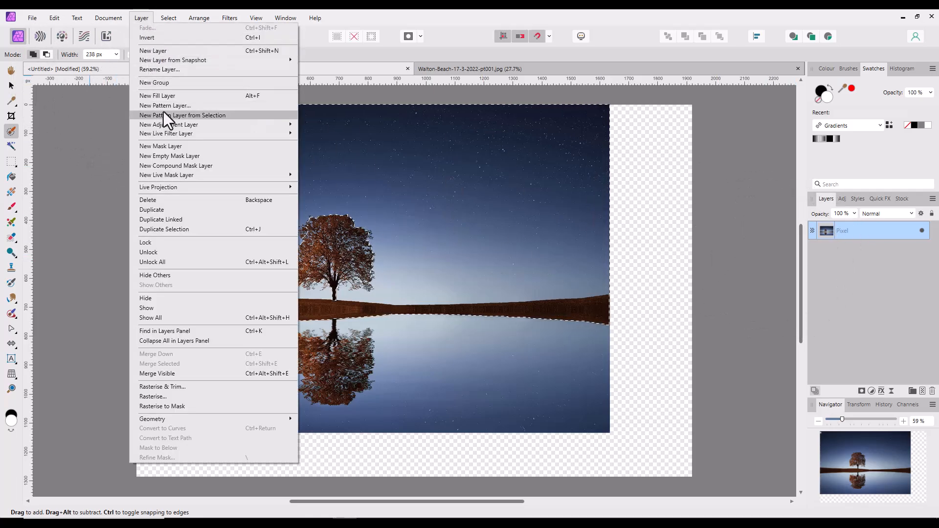
click(175, 230)
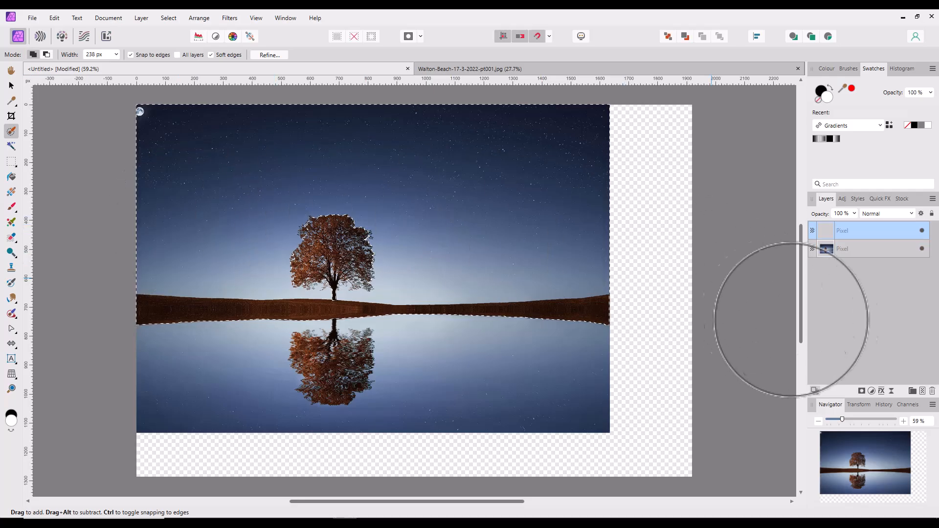
click(921, 249)
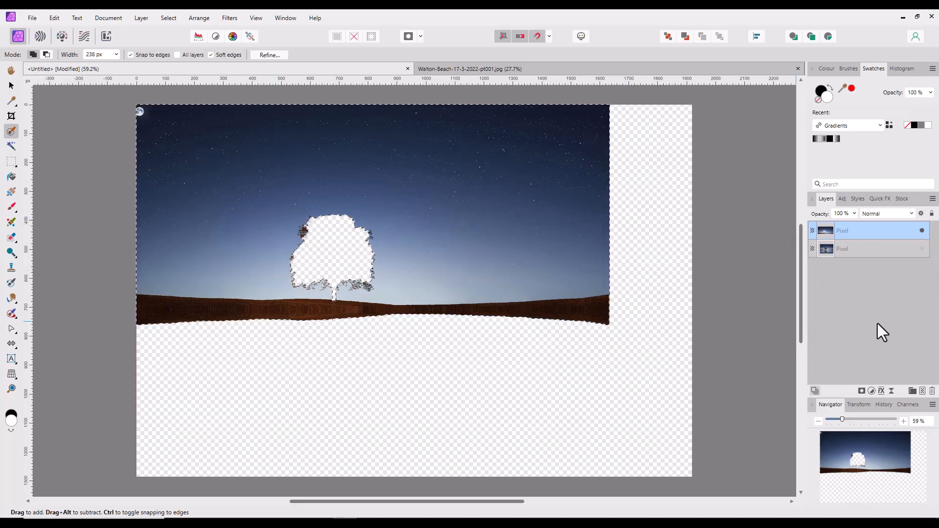
key(ctrl+d)
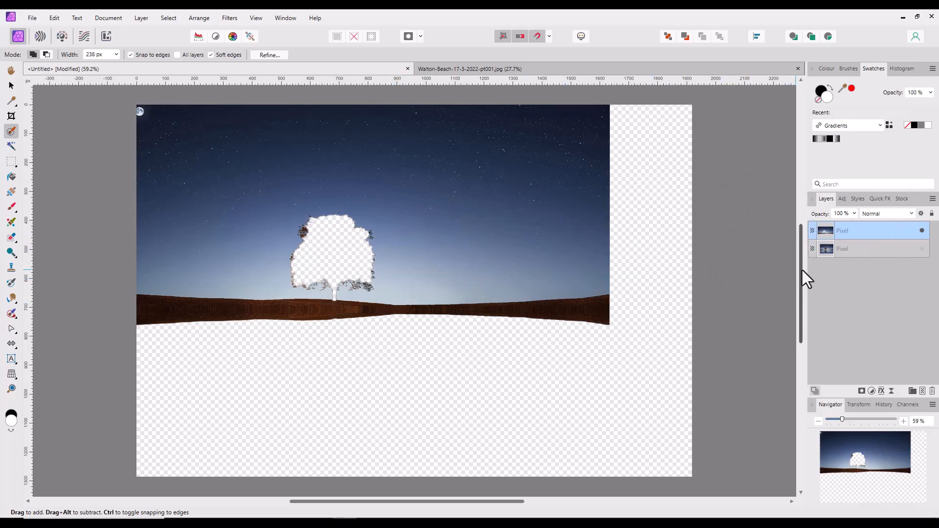
Hide the duplicated sky layer and place Walton-Beach-17-3-2022-pt001.jpg from the Basic Errors and Mistakes folder across the canvas width
click(922, 230)
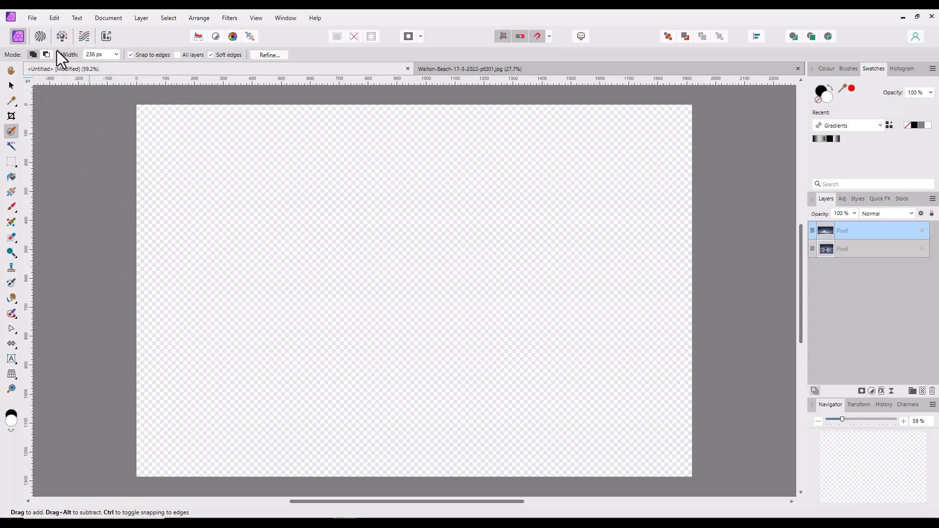
click(31, 18)
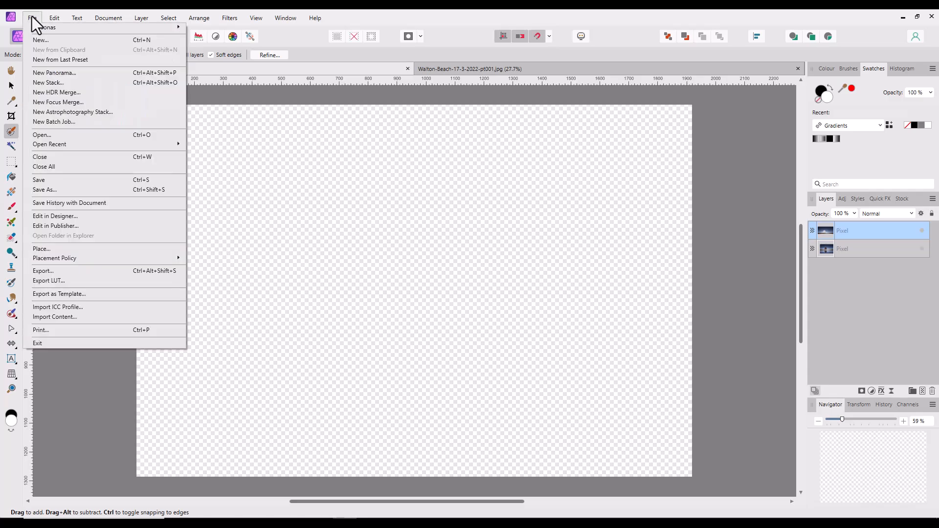
click(45, 249)
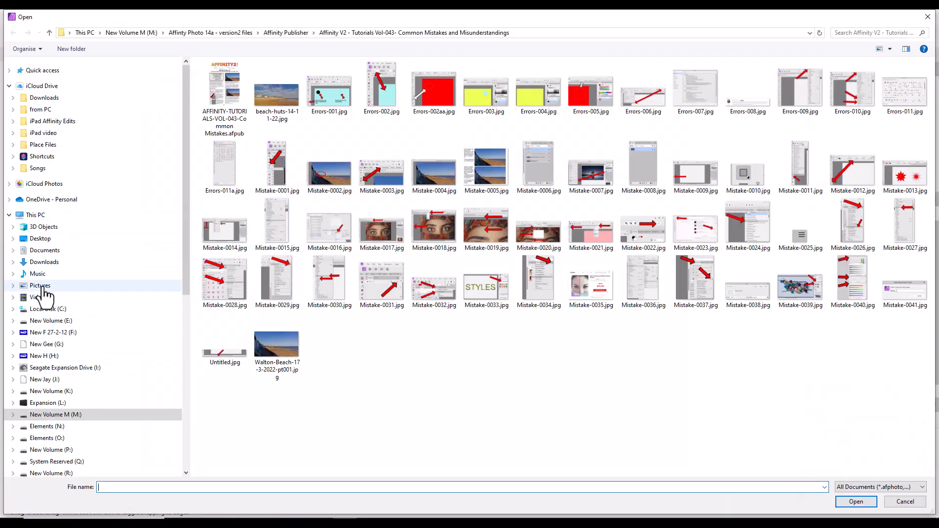
click(38, 320)
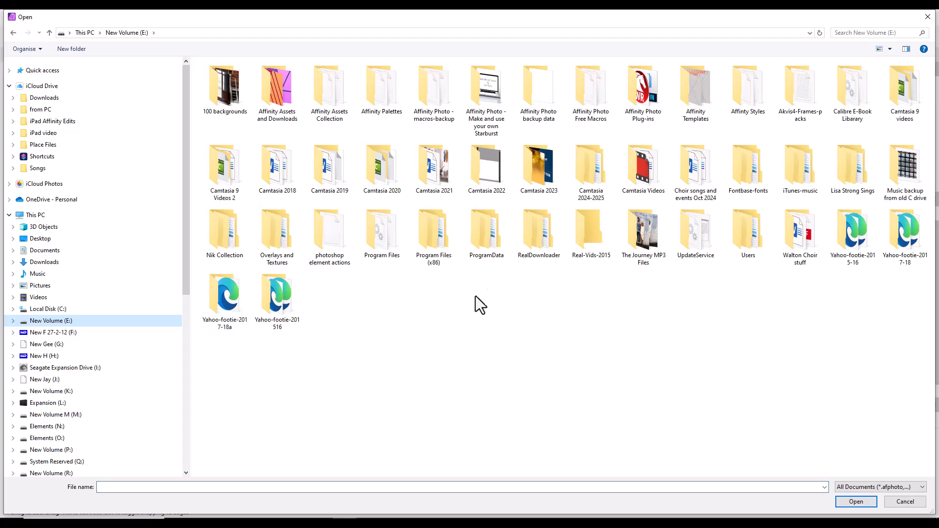
double_click(582, 162)
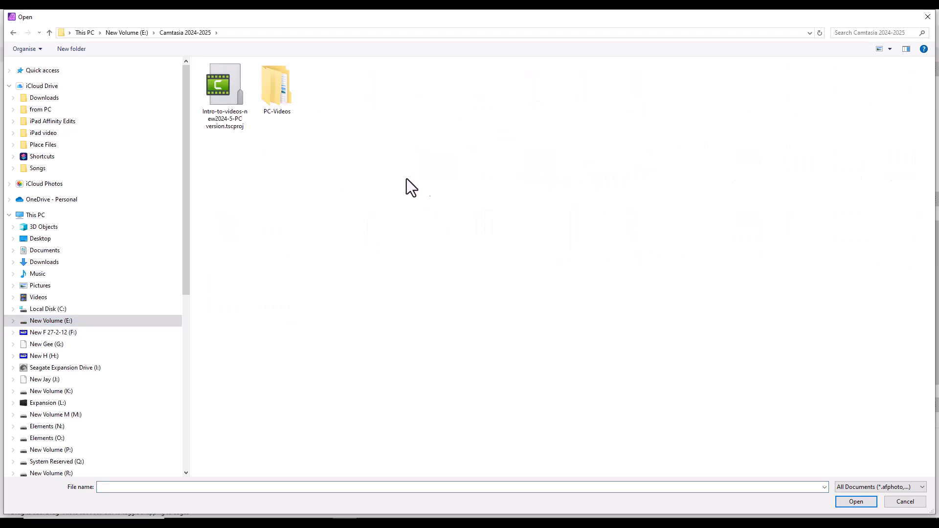
double_click(274, 83)
double_click(227, 98)
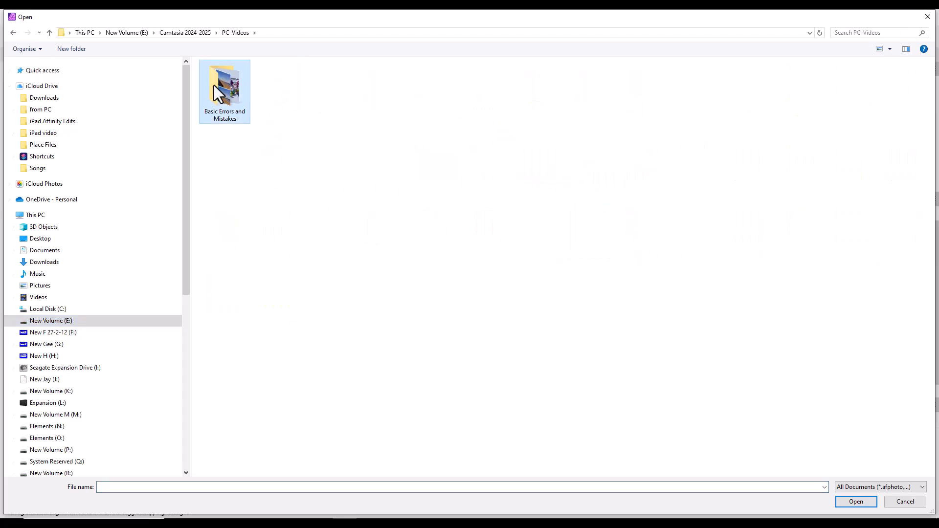
click(380, 98)
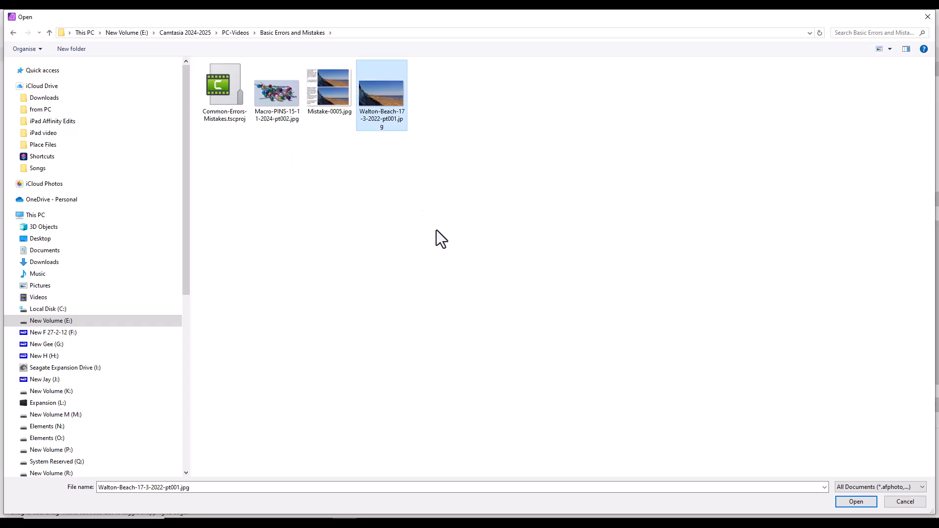
click(856, 501)
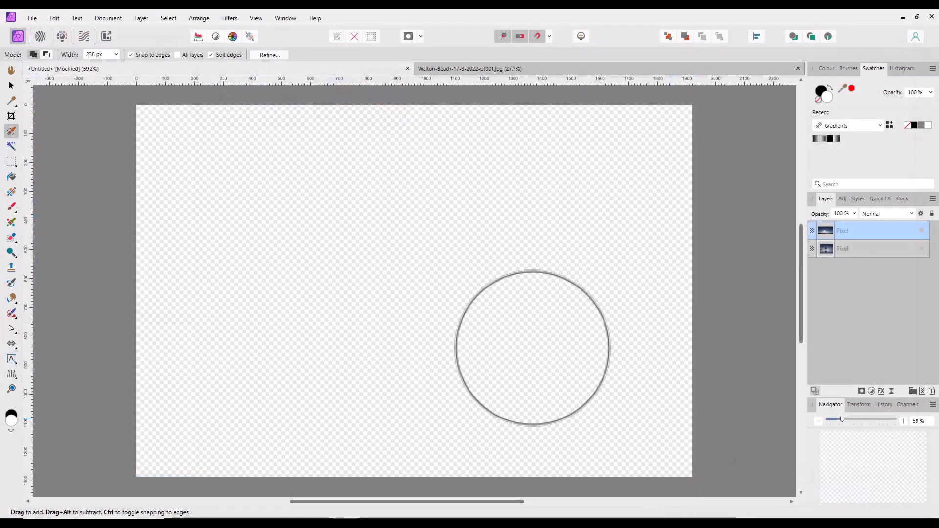
drag(137, 105, 663, 468)
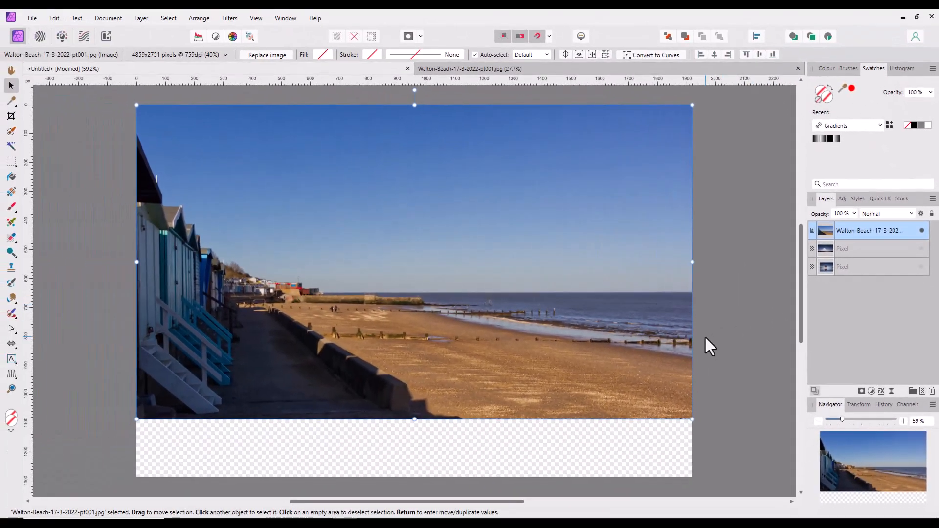
Compare the opened beach photo's Background layer with the placed beach image layer in the untitled document
click(551, 69)
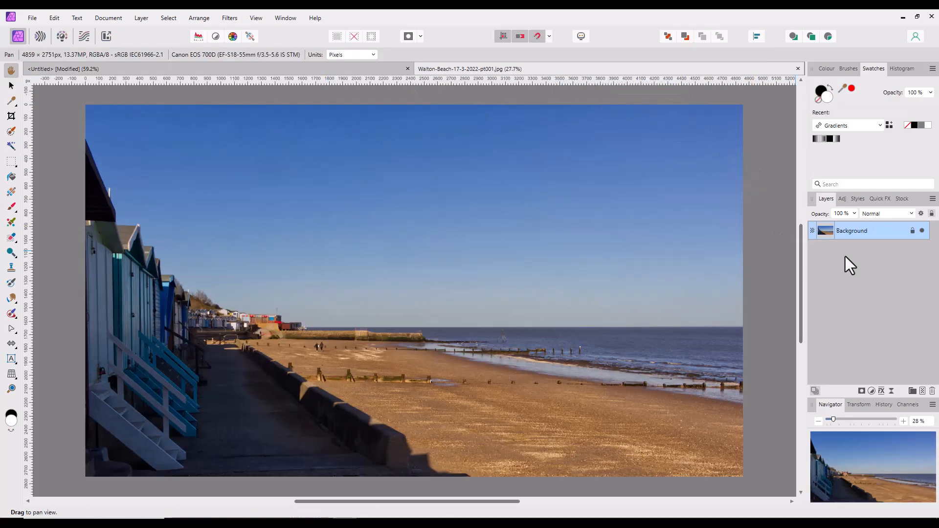
click(315, 70)
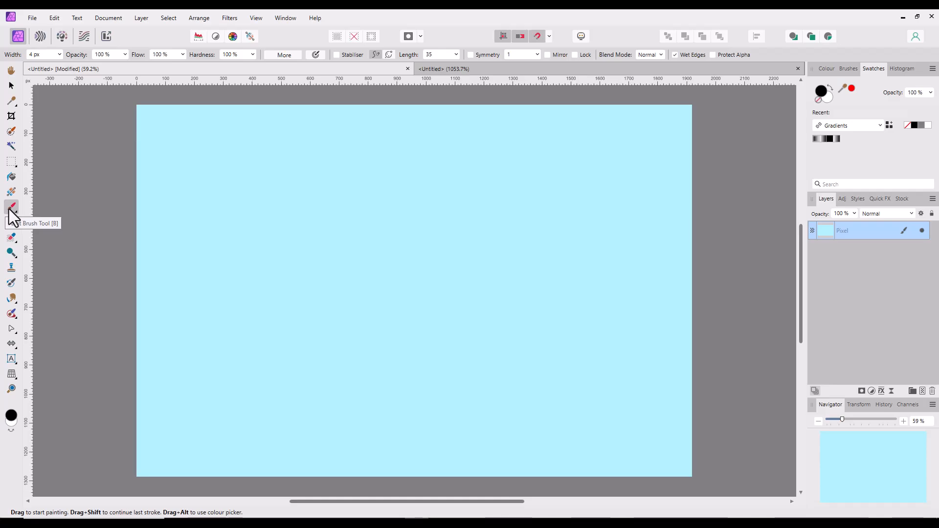
Paint a freehand zigzag line on the small white untitled document using the black Paint Brush at 4 px width
click(16, 319)
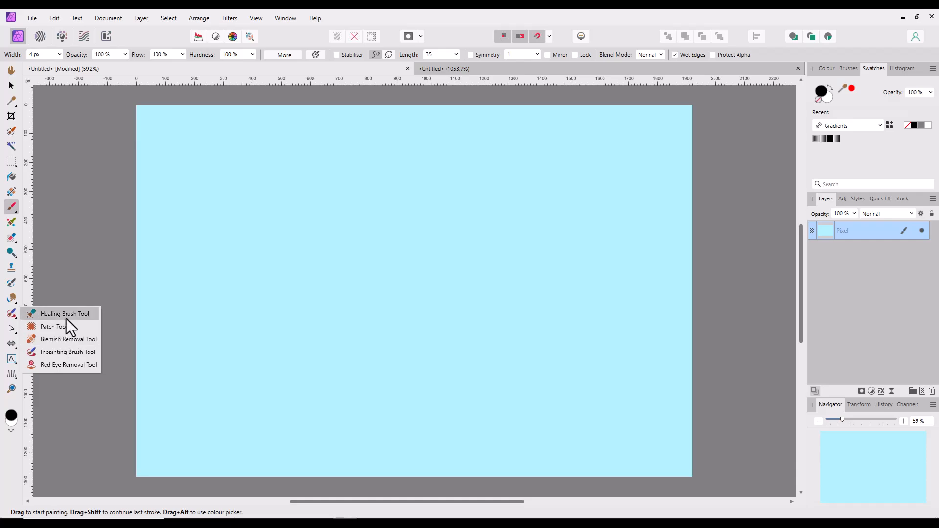
click(9, 207)
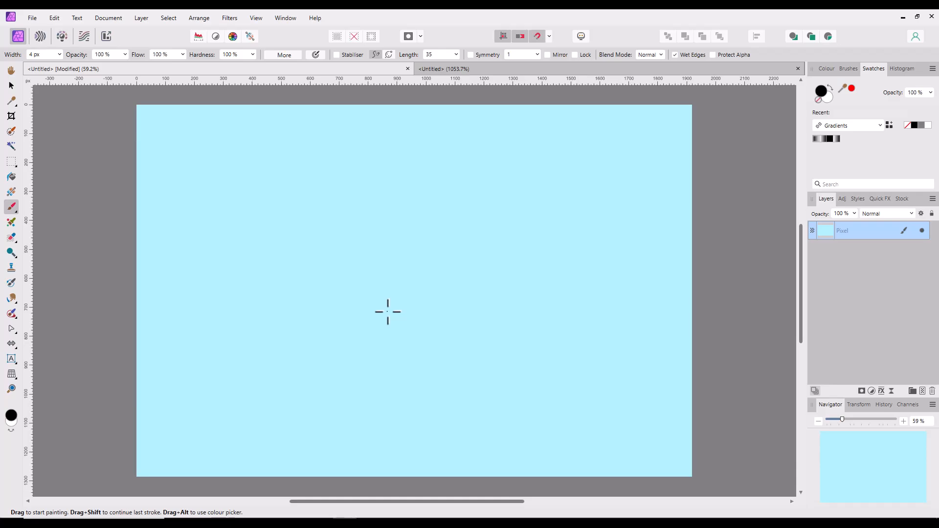
click(550, 71)
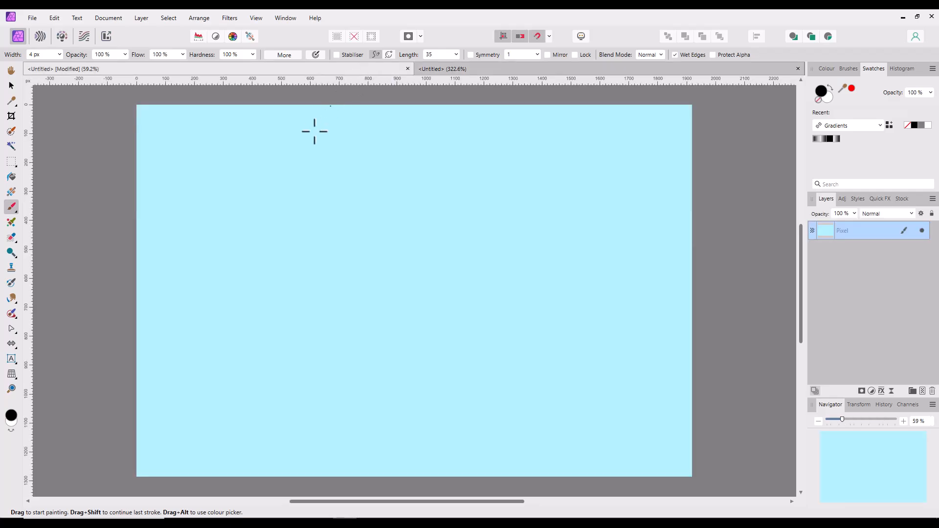
click(360, 69)
click(521, 69)
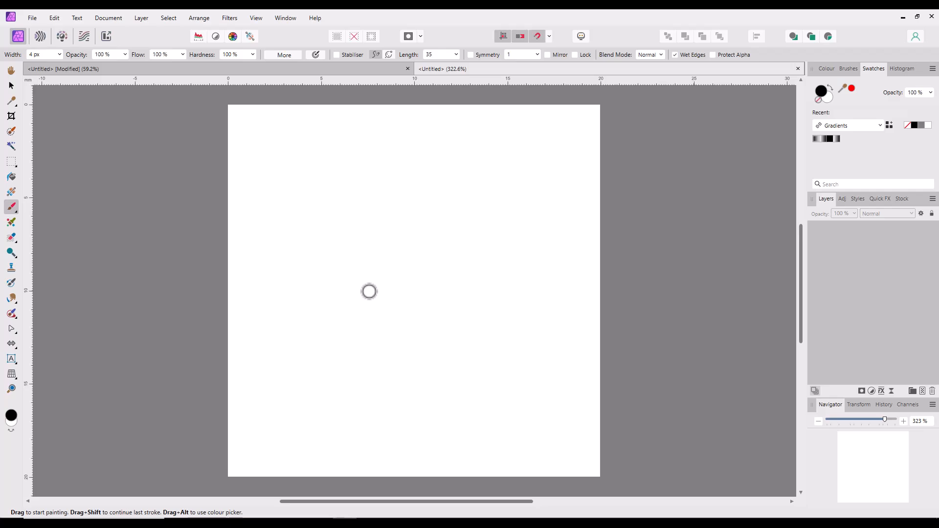
mouse_move(320, 178)
mouse_down()
mouse_move(469, 207)
mouse_move(544, 291)
mouse_move(486, 150)
mouse_up()
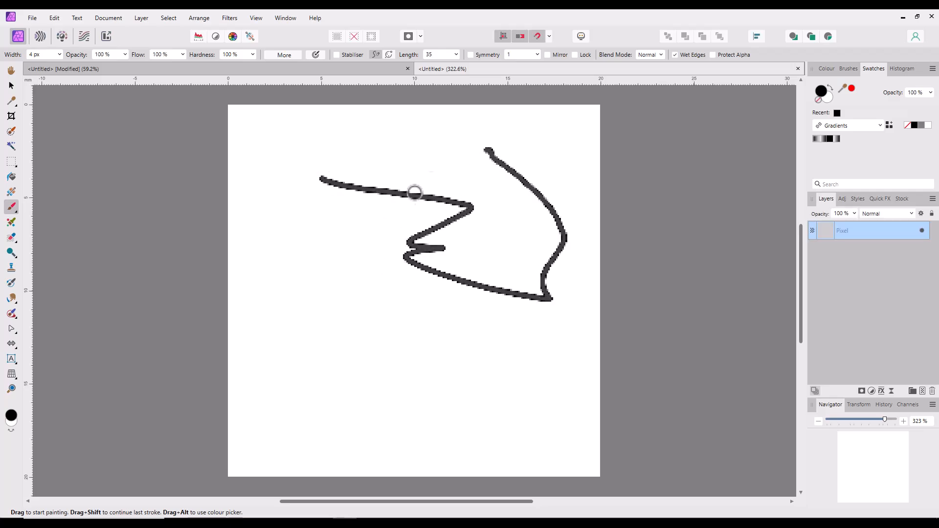
drag(431, 180, 354, 250)
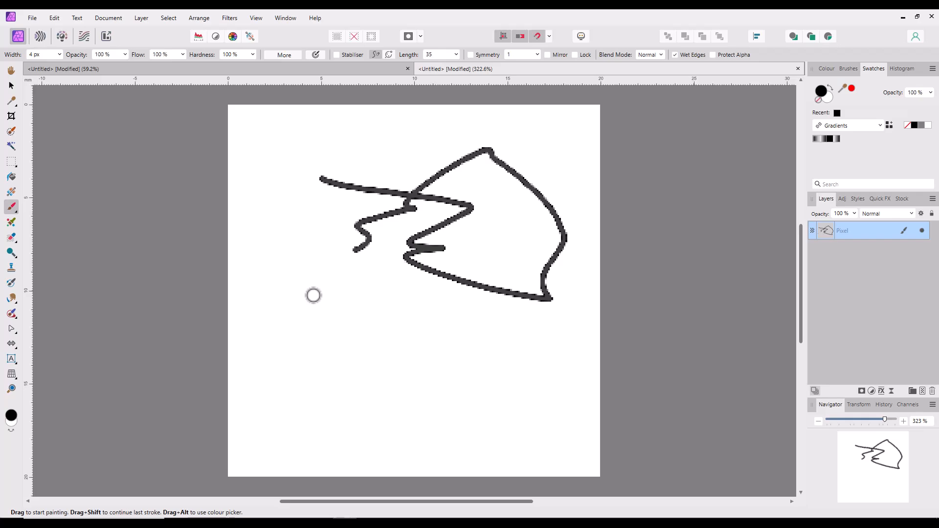
click(313, 296)
Set the brush width to 66 px and paint a round black dot near the centre of the light-blue document
click(289, 68)
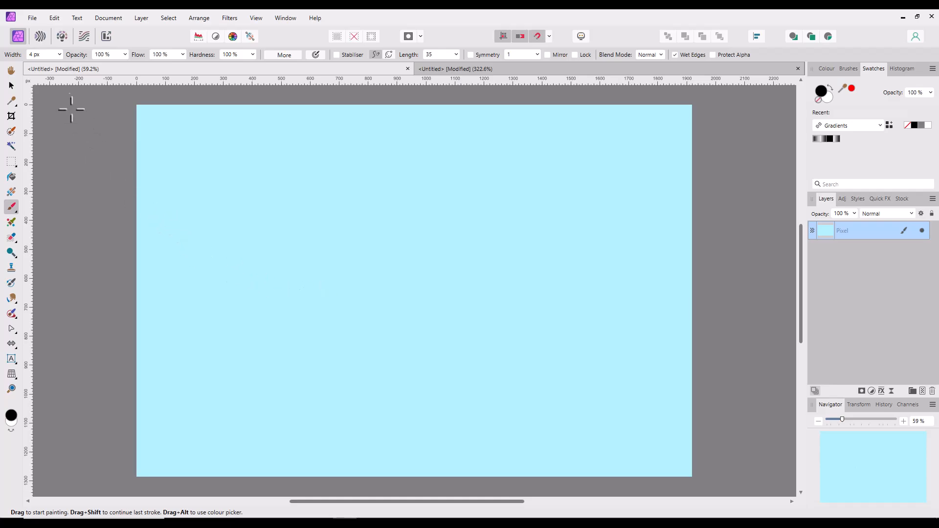
click(60, 53)
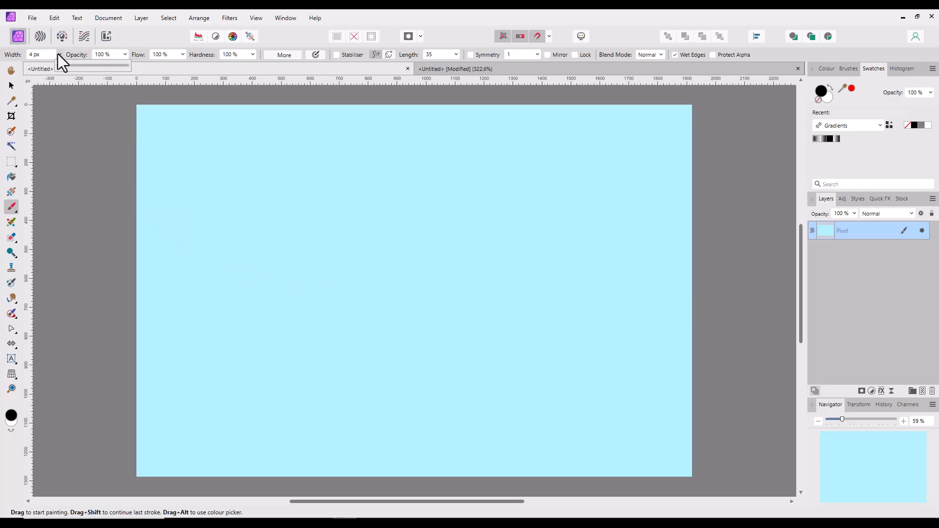
drag(66, 67, 90, 69)
click(443, 268)
click(268, 297)
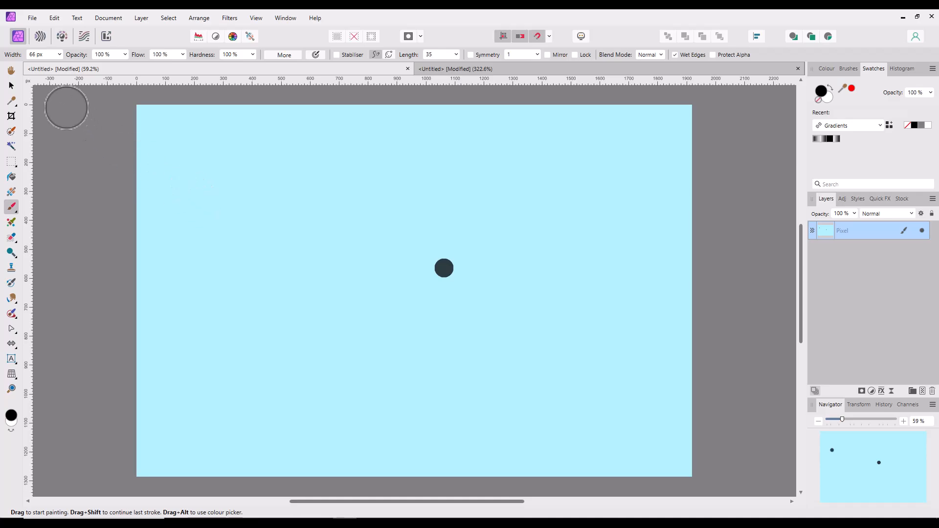
Reduce the brush width to 1 px and paint a tiny dot and a short curve beside the large dot
click(61, 54)
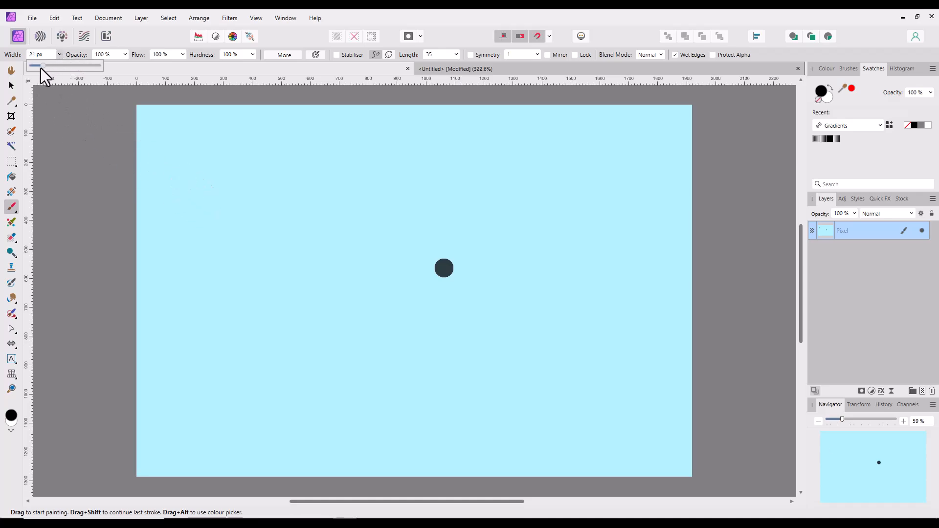
click(287, 233)
drag(322, 227, 330, 219)
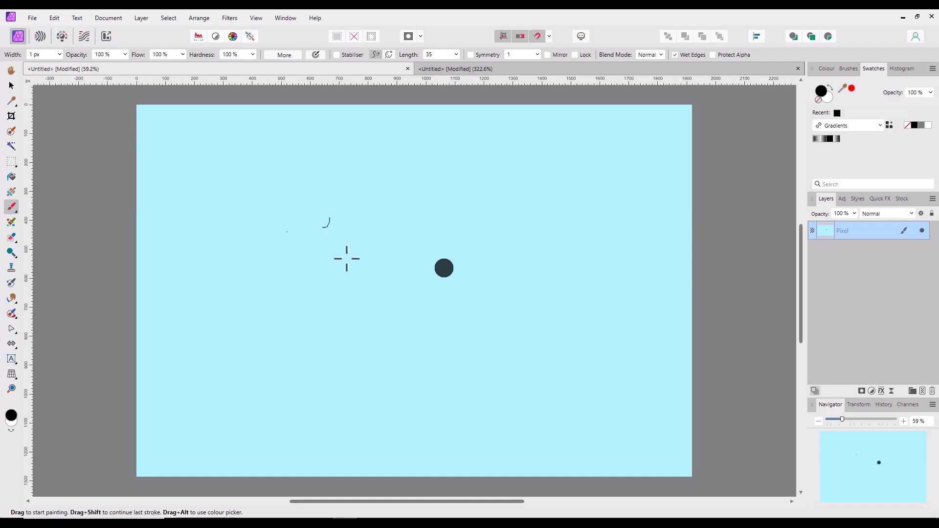
Enlarge the Paint Brush in increments up to a width of 2180 px over the light-blue canvas
key(bracketleft)
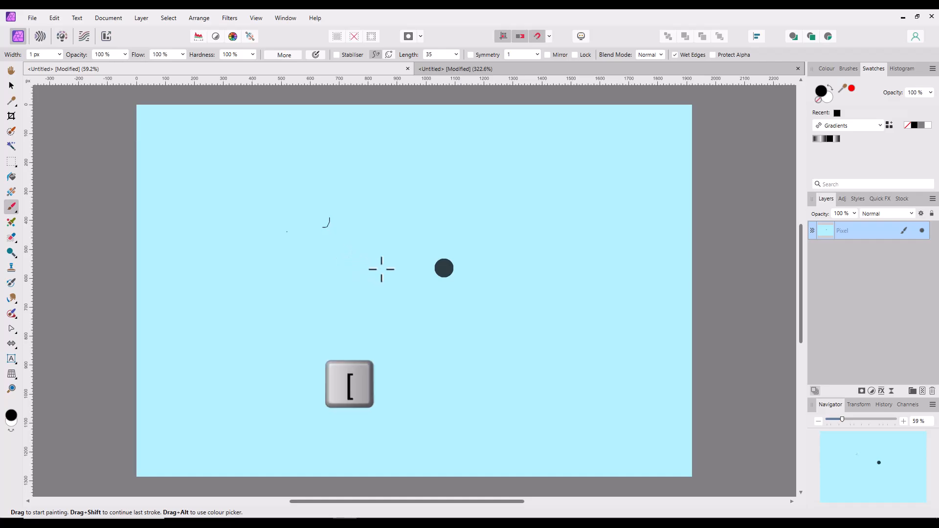
key(bracketright)
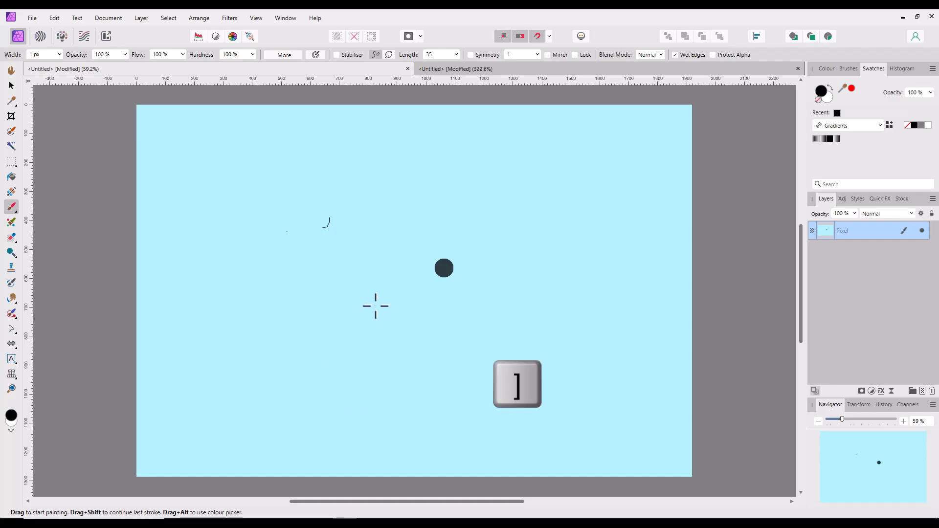
key(bracketright)
key(bracketright)
key(bracketright)
key(bracketright)
key(bracketright)
key(bracketright)
key(bracketright)
key(bracketright)
key(bracketright)
key(bracketright)
key(bracketright)
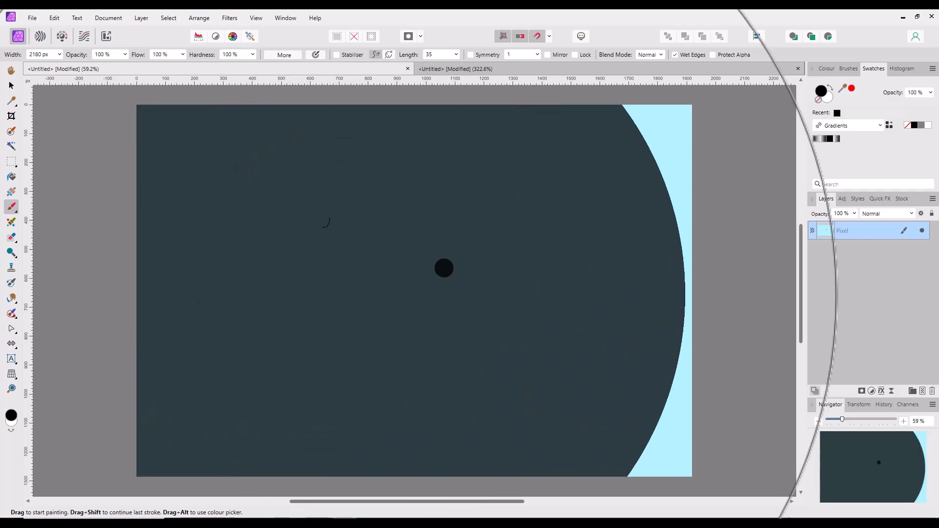
Shrink the Paint Brush in increments down to a width of 264 px
key(bracketleft)
key(bracketleft)
key(bracketleft)
key(bracketleft)
key(bracketleft)
key(bracketleft)
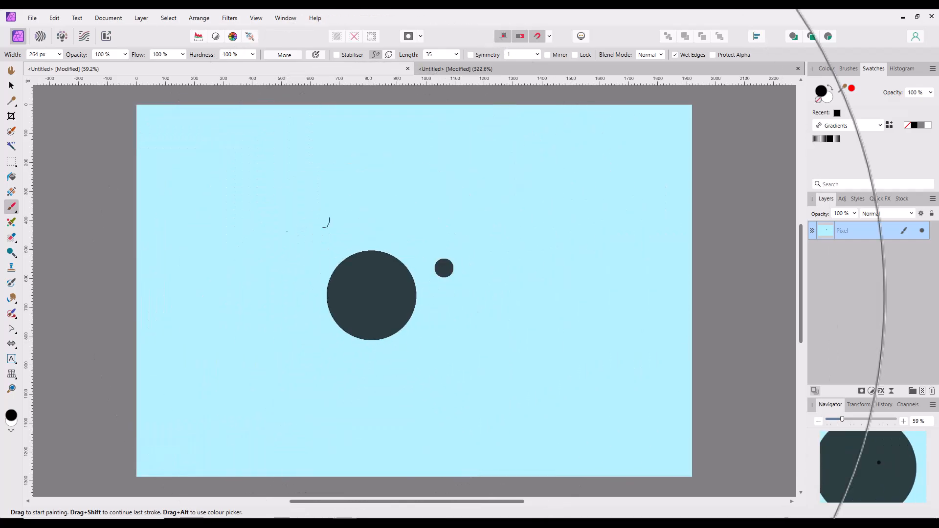
Reduce the Paint Brush width to 84 px, try a round dot near the canvas's upper-left corner and undo it
key(bracketleft)
key(bracketleft)
key(bracketleft)
key(bracketleft)
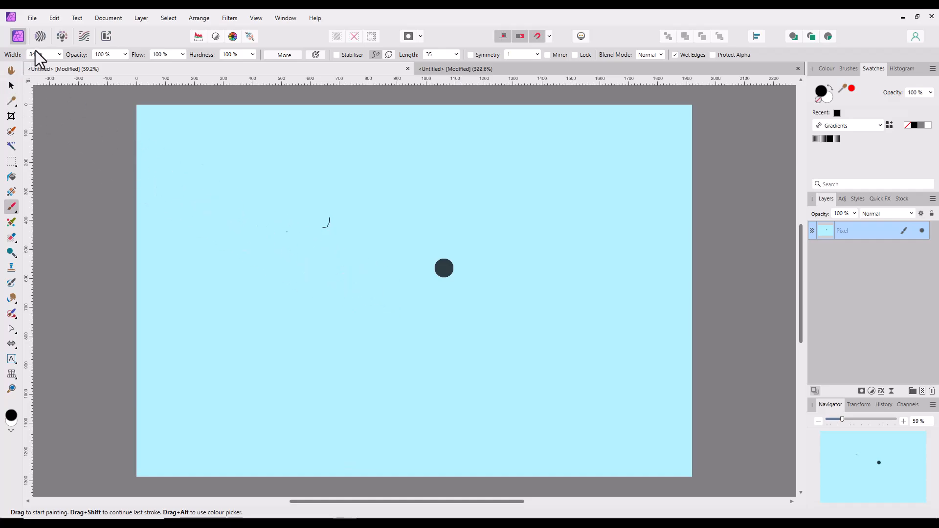
click(208, 218)
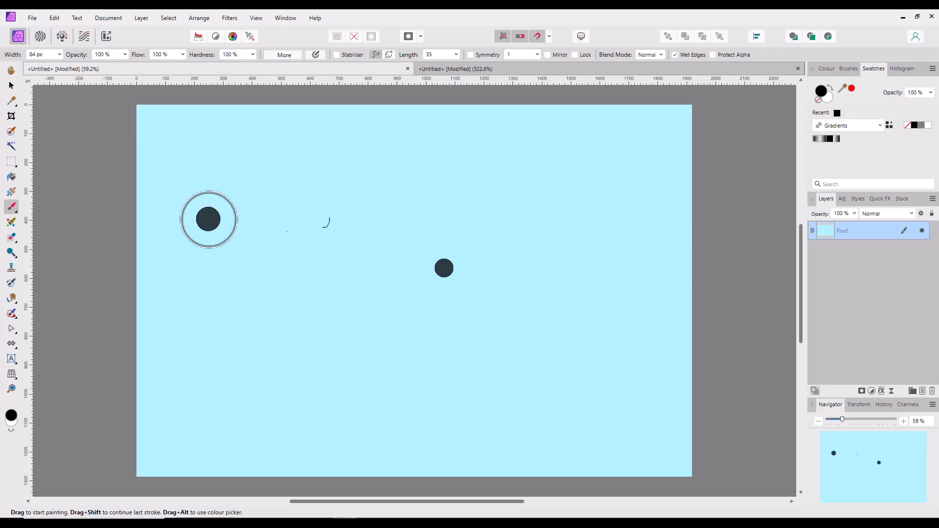
key(ctrl+z)
Enlarge the Paint Brush in increments over the upper-left area of the light-blue canvas
key(bracketright)
key(bracketright)
key(bracketright)
key(bracketright)
key(bracketright)
key(bracketright)
key(bracketright)
key(bracketright)
key(bracketright)
key(bracketright)
key(bracketright)
key(bracketright)
key(bracketright)
key(bracketright)
Shrink the Paint Brush in increments down to a width of 1 px
key(bracketleft)
key(bracketleft)
key(bracketleft)
key(bracketleft)
key(bracketleft)
key(bracketleft)
key(bracketleft)
key(bracketleft)
key(bracketleft)
key(bracketleft)
key(bracketleft)
key(bracketleft)
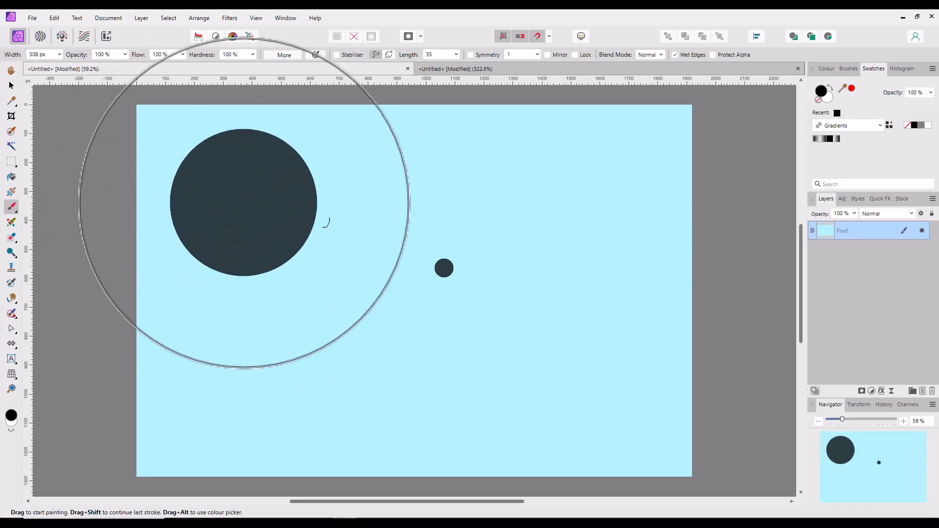
key(bracketleft)
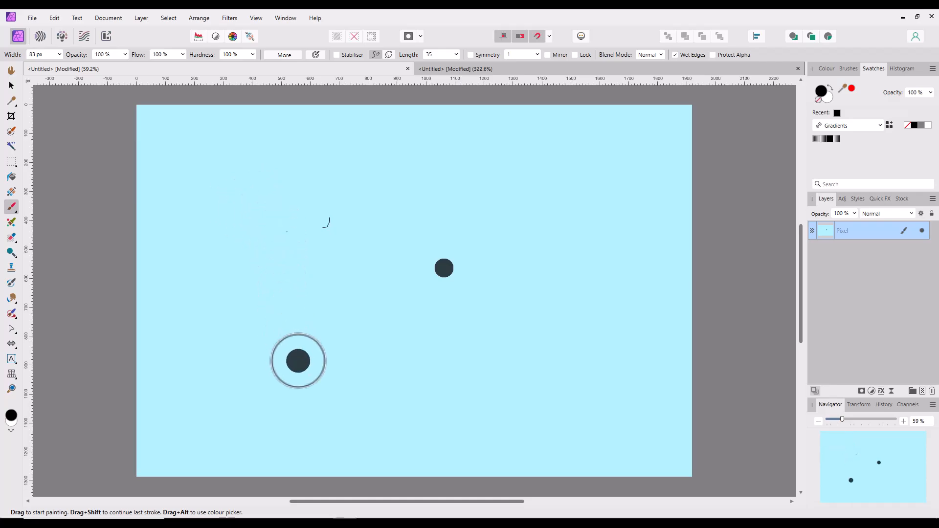
key(bracketleft)
key(bracketleft)
key(bracketleft)
key(bracketleft)
key(bracketleft)
key(bracketleft)
key(bracketleft)
key(bracketleft)
key(bracketleft)
key(bracketleft)
key(bracketleft)
key(bracketleft)
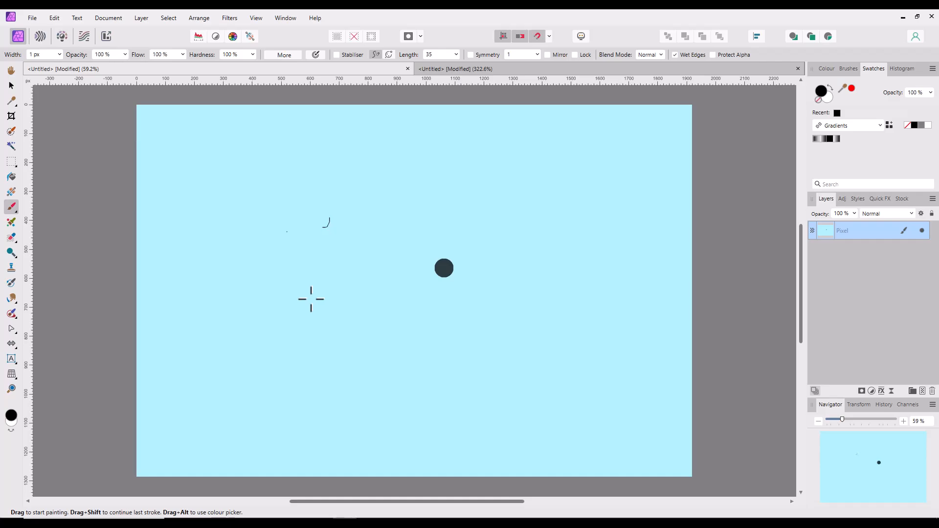
Enlarge the Paint Brush in increments to a width of 162 px and undo the last paint mark
key(bracketright)
key(bracketright)
key(bracketright)
key(bracketright)
key(bracketright)
key(bracketright)
key(bracketright)
key(bracketright)
key(bracketright)
key(bracketright)
key(bracketright)
key(bracketright)
key(bracketright)
key(bracketright)
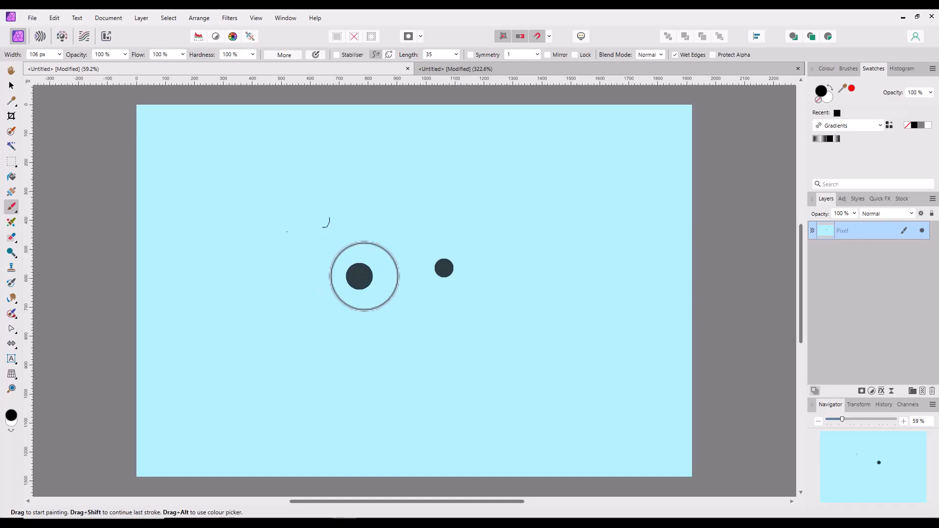
key(bracketright)
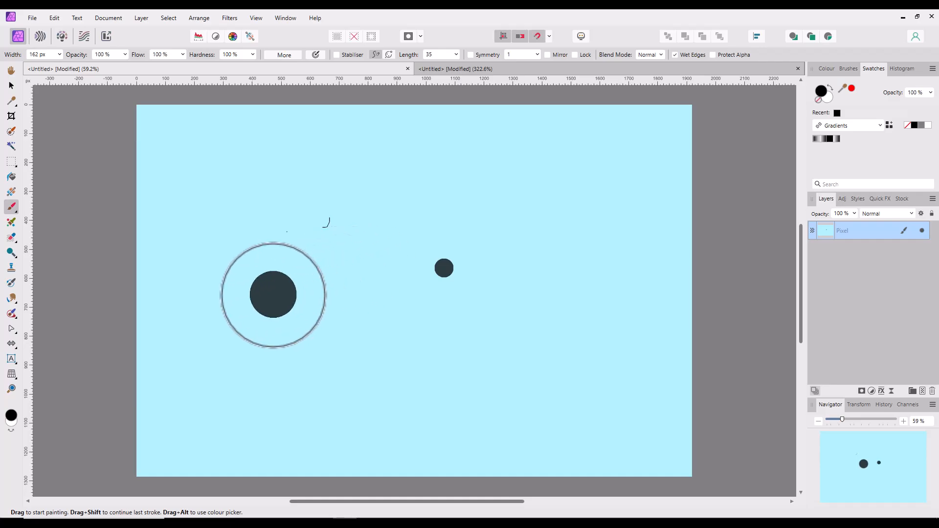
key(ctrl+z)
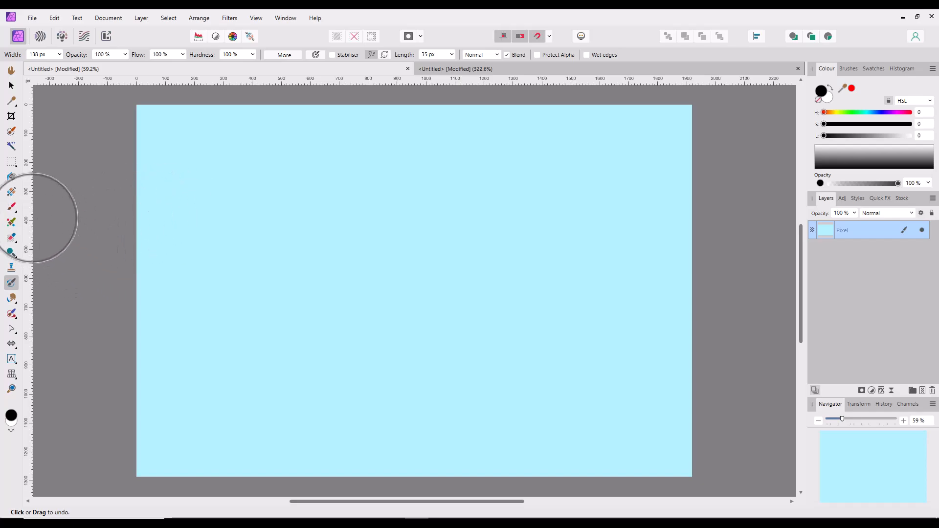
Duplicate the light-blue pixel layer and select the upper copy
click(11, 207)
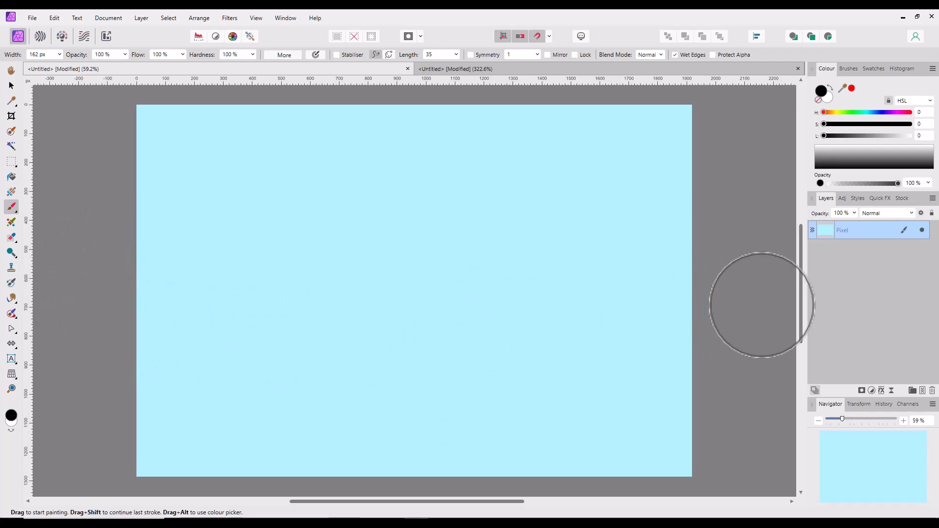
right_click(846, 231)
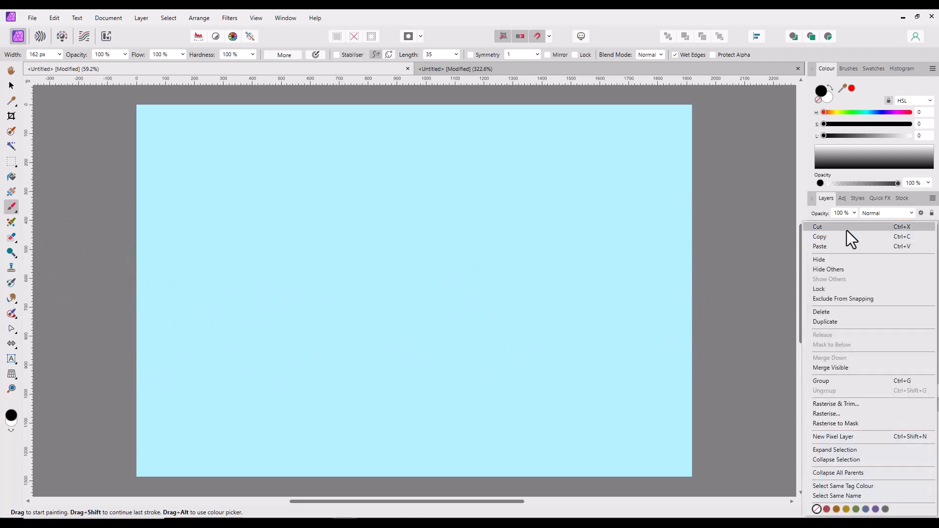
click(835, 323)
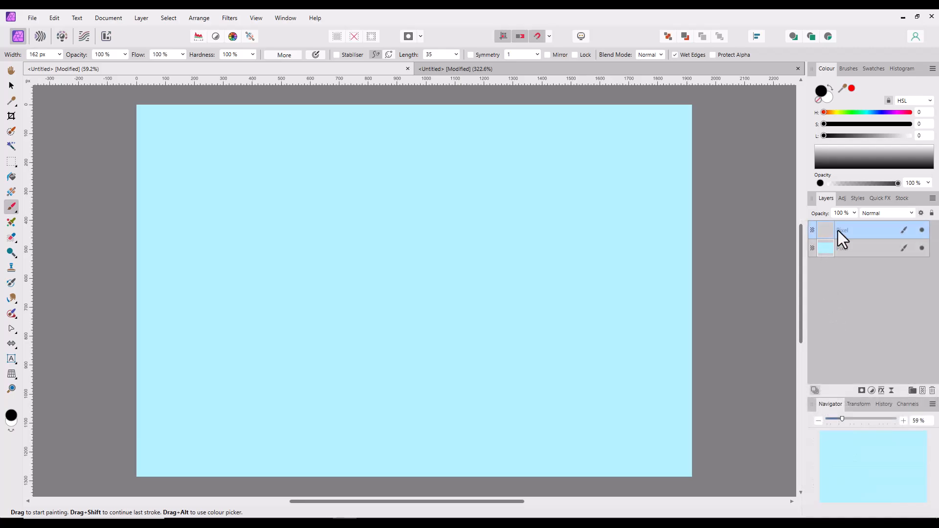
double_click(858, 230)
click(822, 231)
Flood fill the upper pixel layer with the stored red colour
click(9, 177)
key(x)
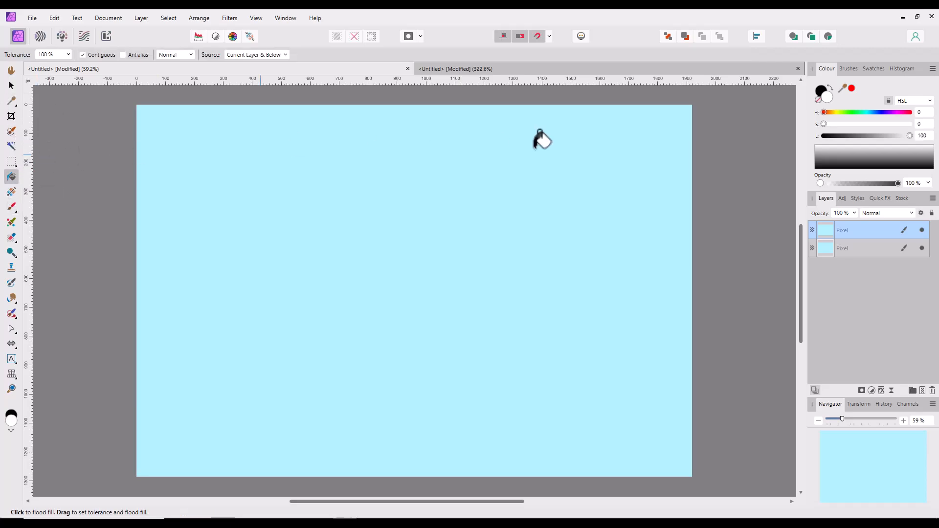
click(851, 89)
click(473, 223)
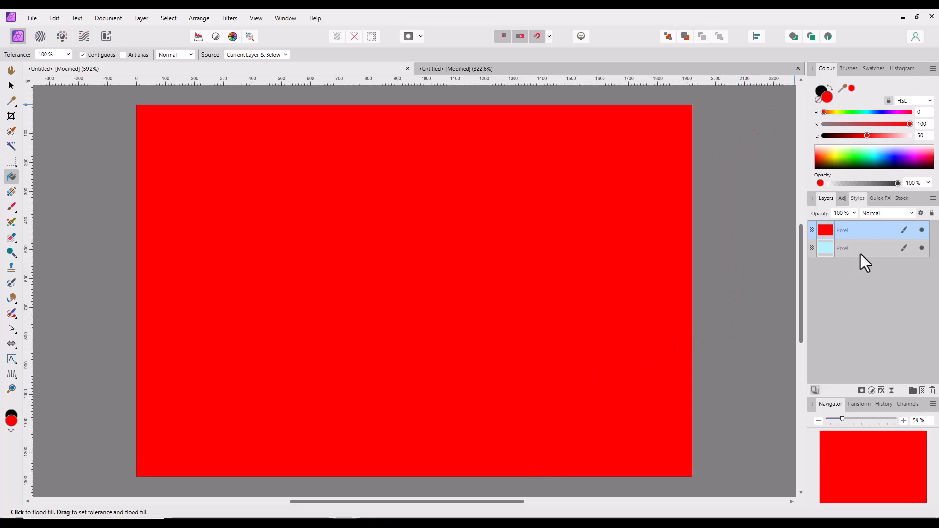
Add a mask to the red layer and ready the Paint Brush with black as the active colour
click(861, 390)
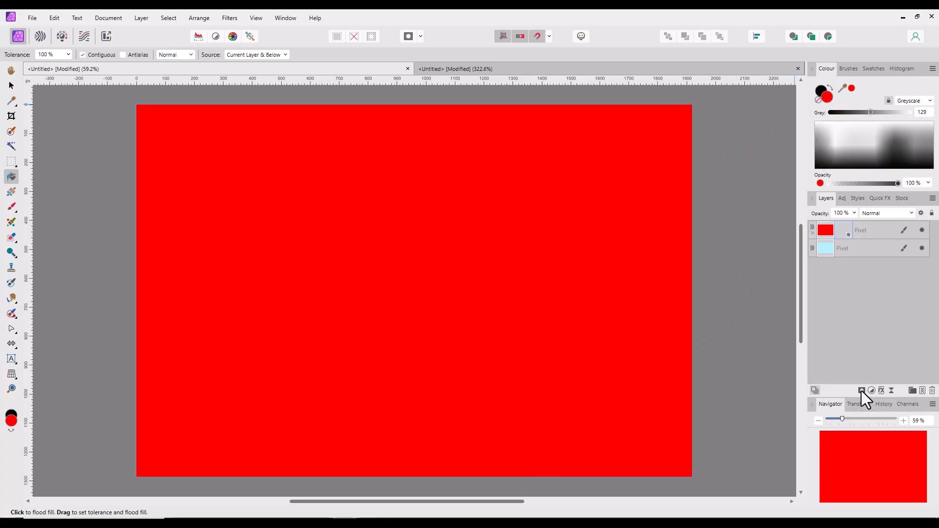
click(12, 206)
key(x)
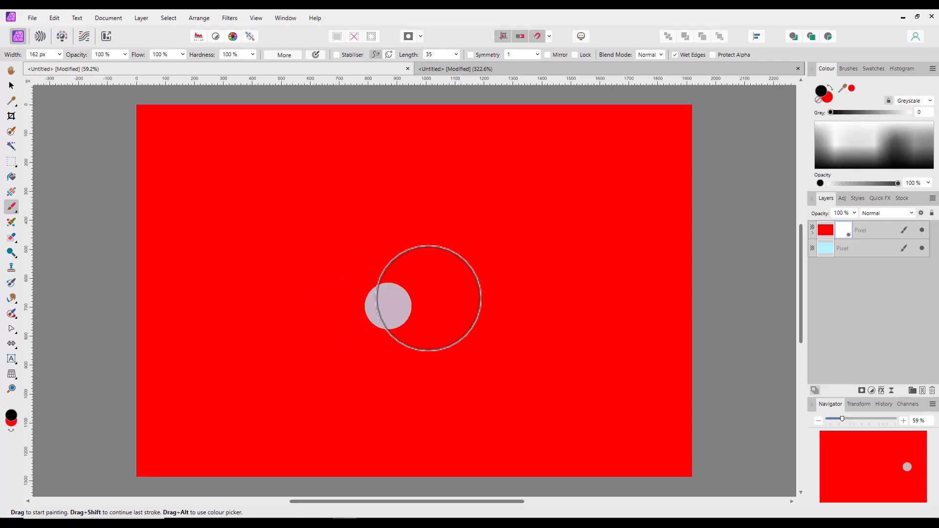
Select the red layer, expand it and make its nested mask the active layer
click(826, 233)
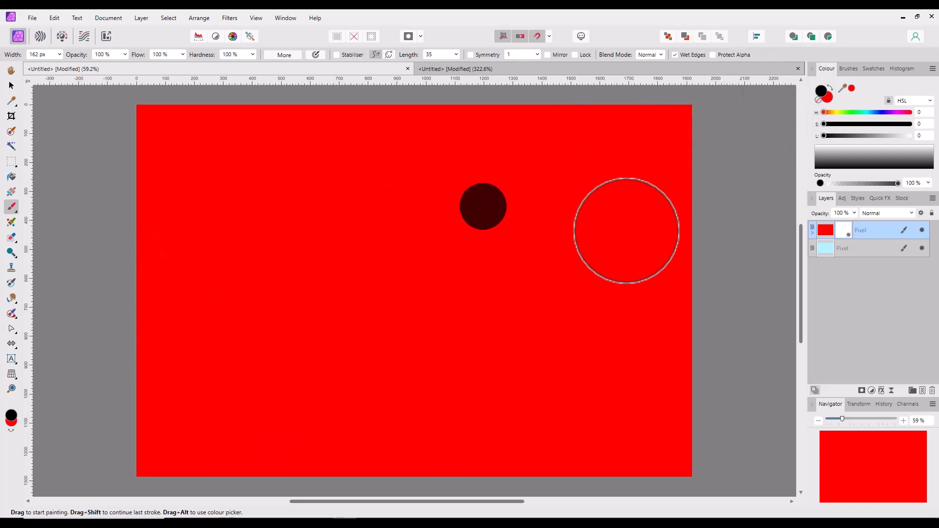
click(811, 233)
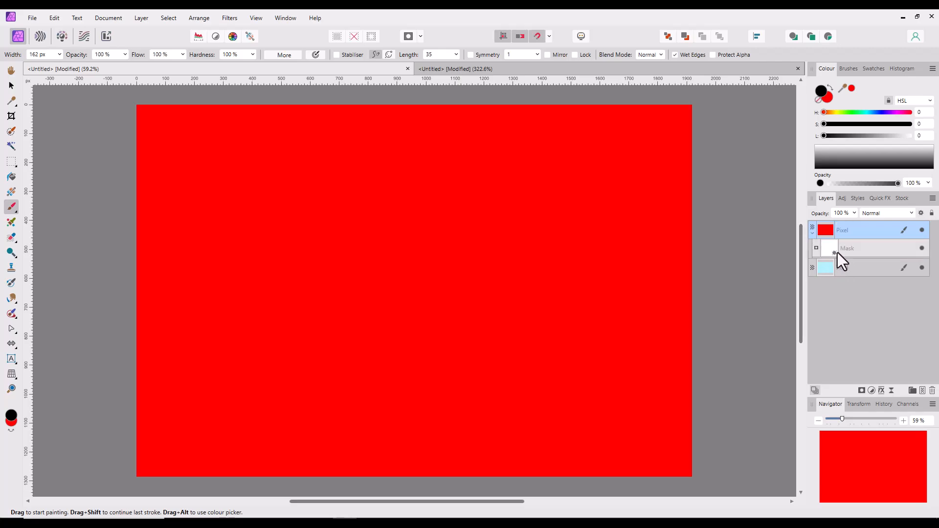
click(837, 253)
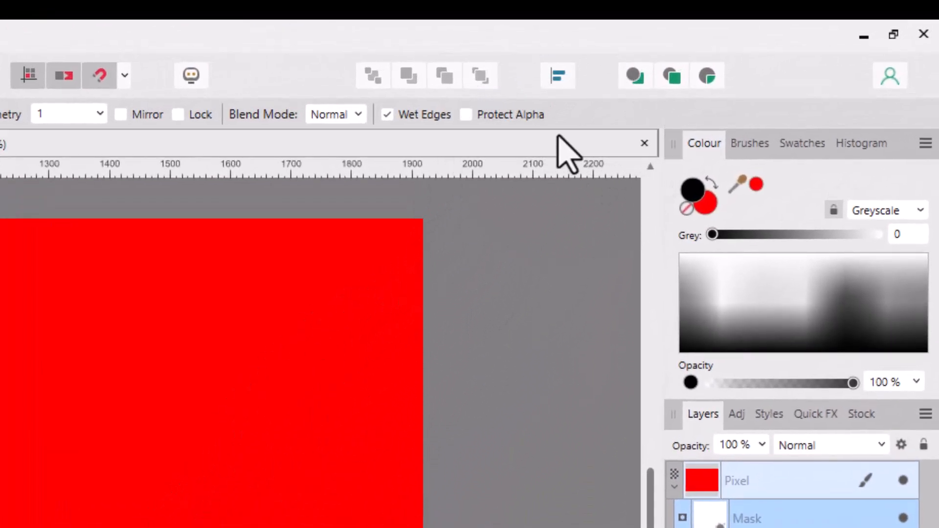
Try to paint a black stroke on the mask with Protect Alpha enabled, and disable the option again
click(465, 115)
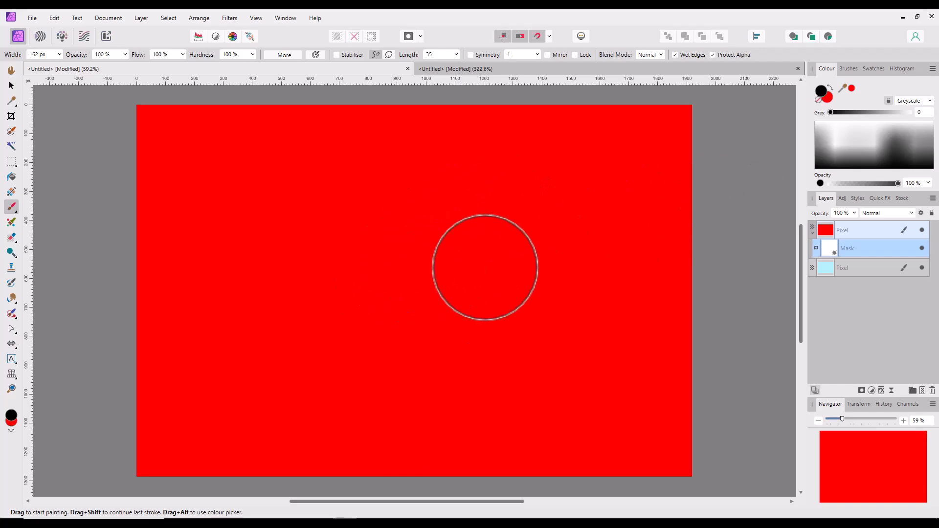
drag(473, 256, 638, 252)
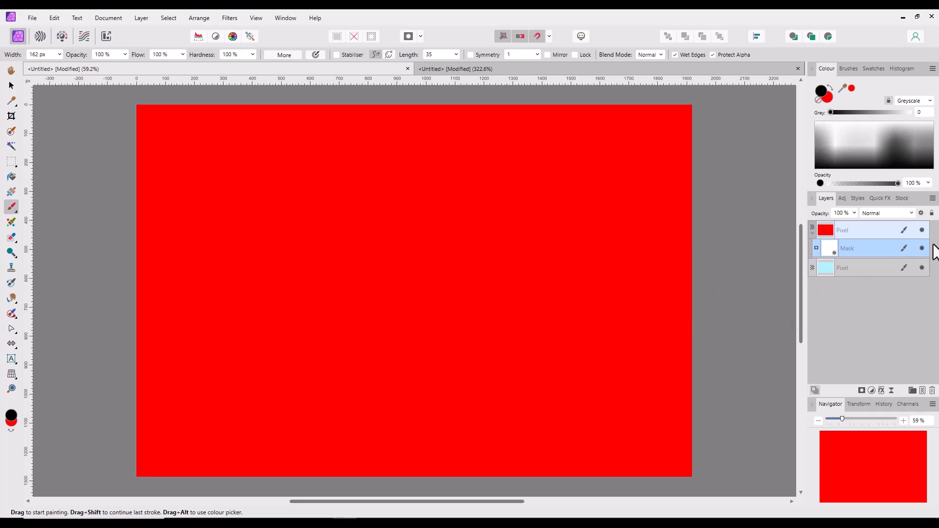
click(713, 55)
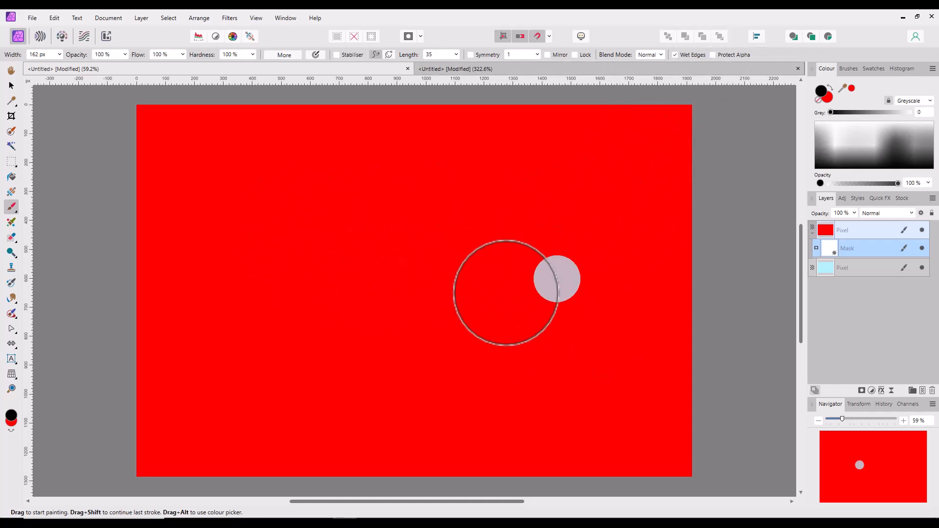
Paint a thick black zigzag stroke on the mask across the red area, and toggle Protect Alpha on and off
mouse_move(254, 259)
mouse_down()
mouse_move(523, 237)
mouse_move(505, 290)
mouse_move(365, 342)
mouse_up()
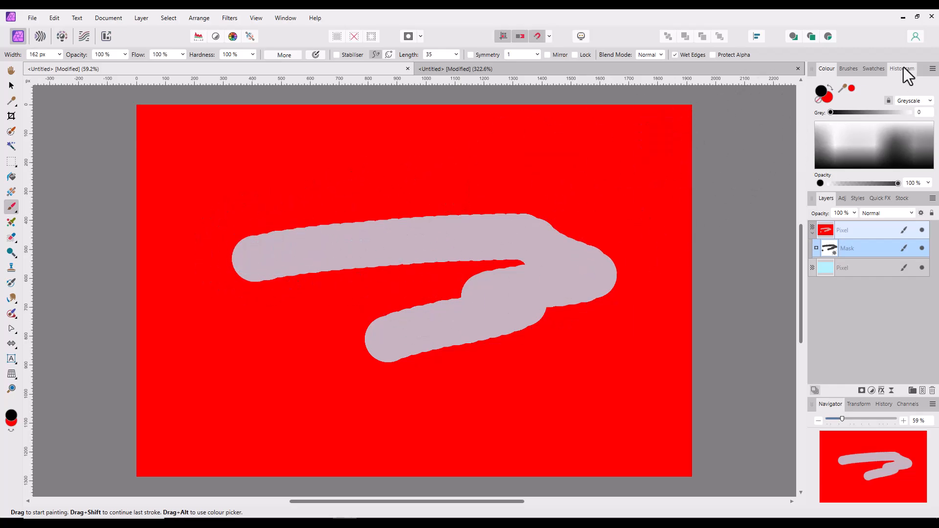
click(712, 55)
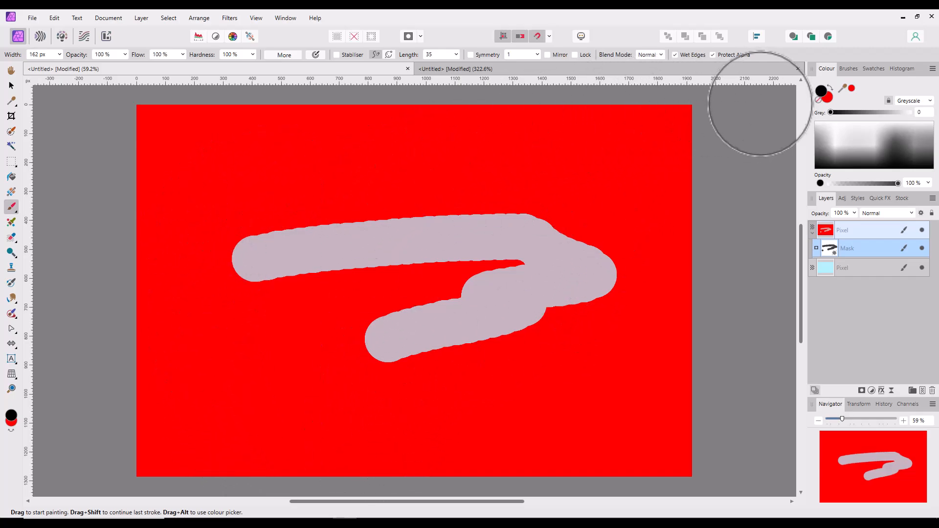
click(712, 55)
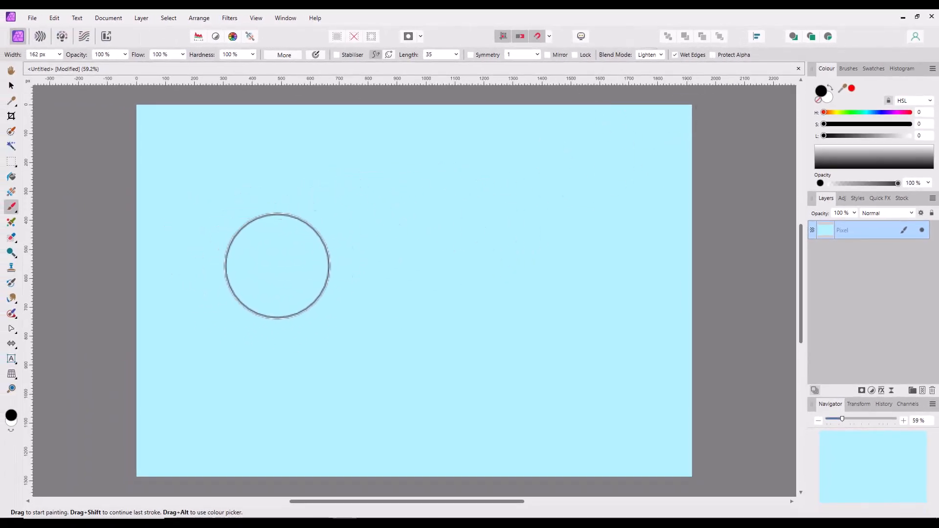
Set the Paint Brush blend mode to Normal
click(662, 55)
click(683, 68)
click(683, 69)
click(683, 68)
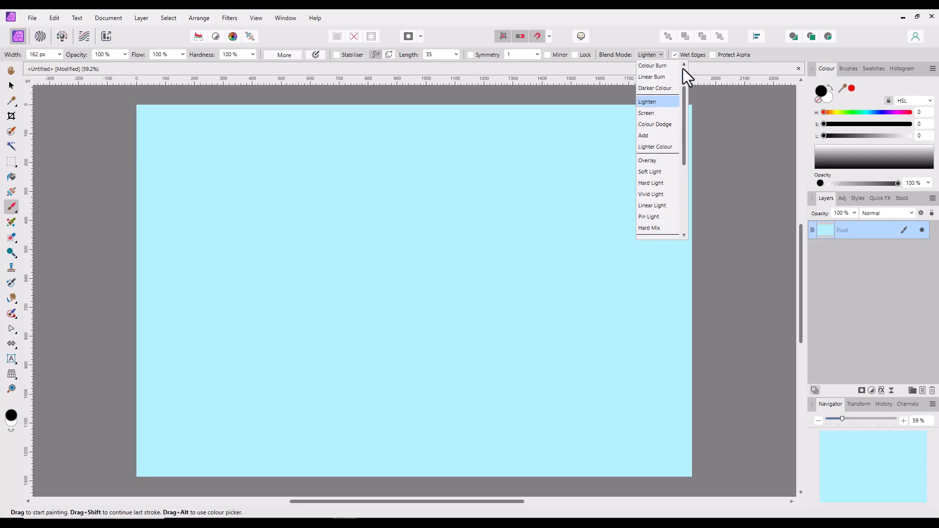
drag(682, 87, 685, 66)
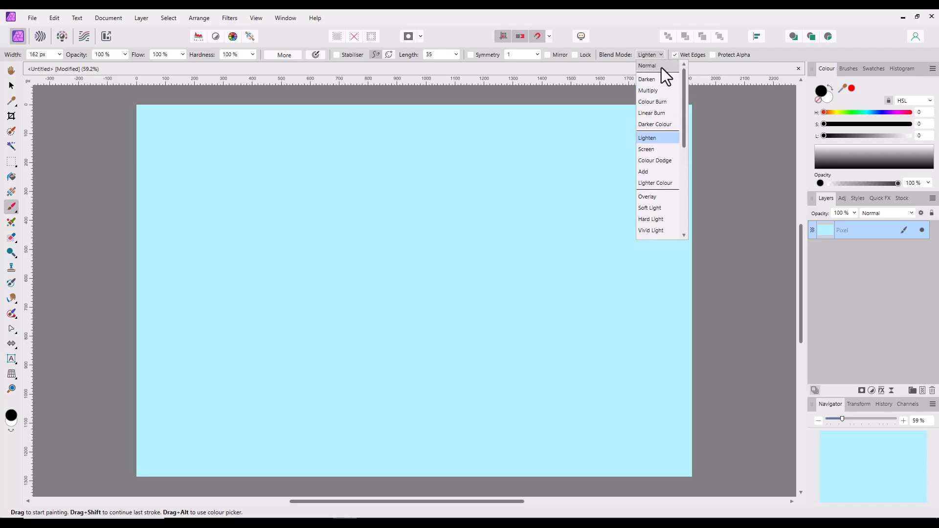
click(661, 66)
Paint a thick black S-shaped stroke on the light-blue canvas and undo the last brush mark
mouse_move(420, 176)
mouse_down()
mouse_move(460, 265)
mouse_move(339, 325)
mouse_move(293, 311)
mouse_up()
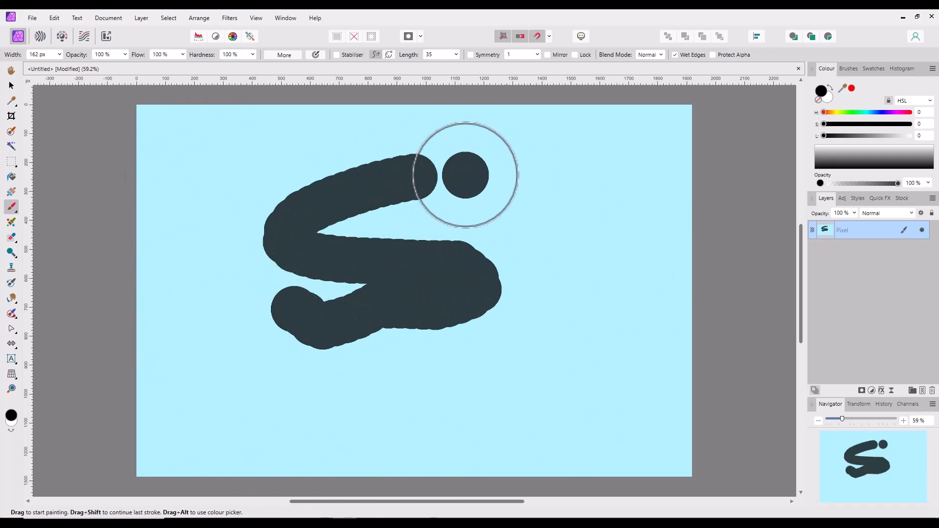
key(ctrl+z)
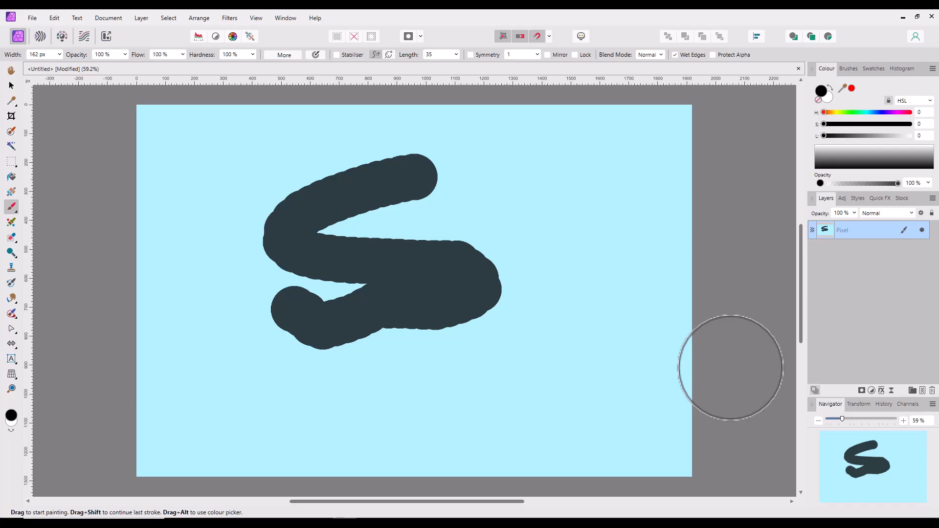
click(570, 309)
key(ctrl+z)
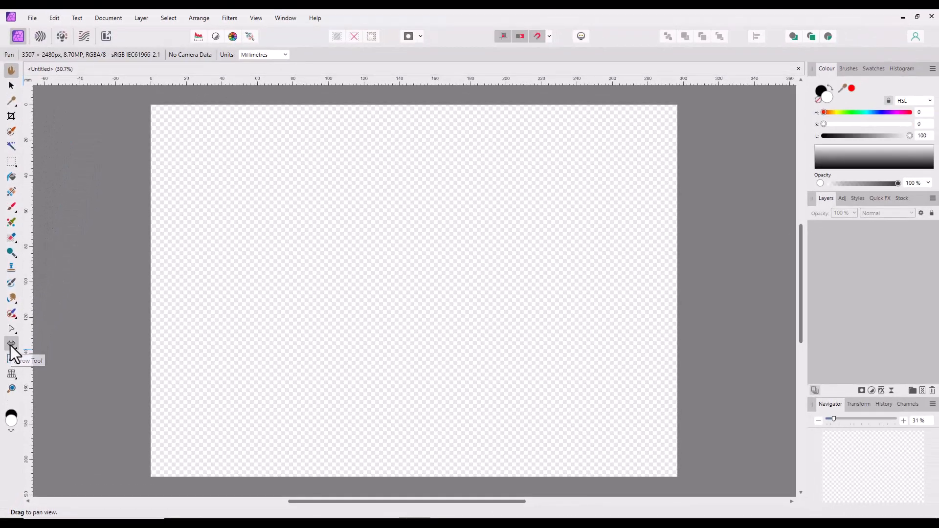
Draw a double-headed arrow about 93 mm wide near the page's upper-left corner and fill it with red
click(22, 165)
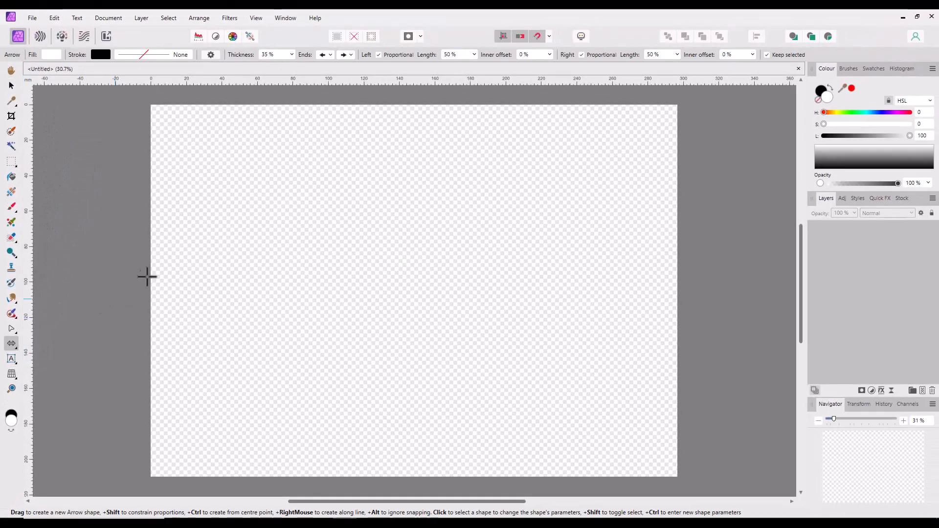
drag(190, 147, 355, 199)
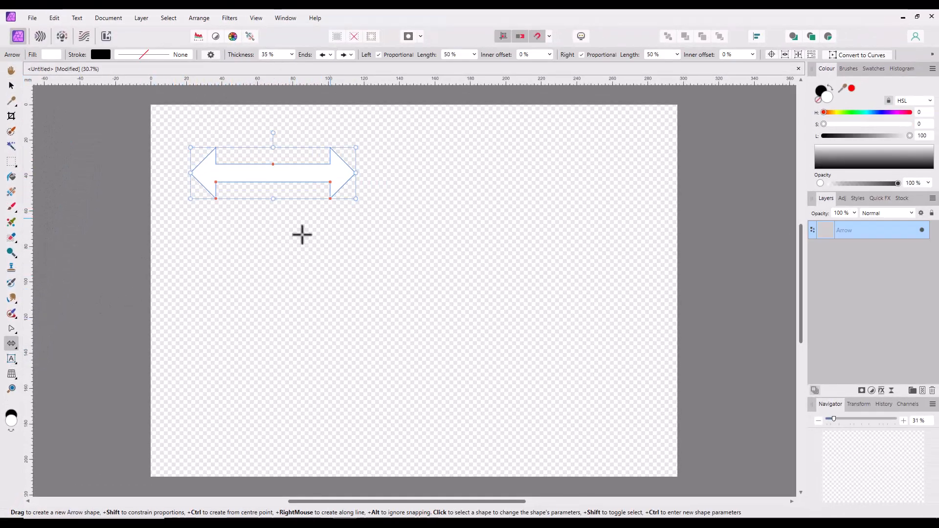
click(851, 88)
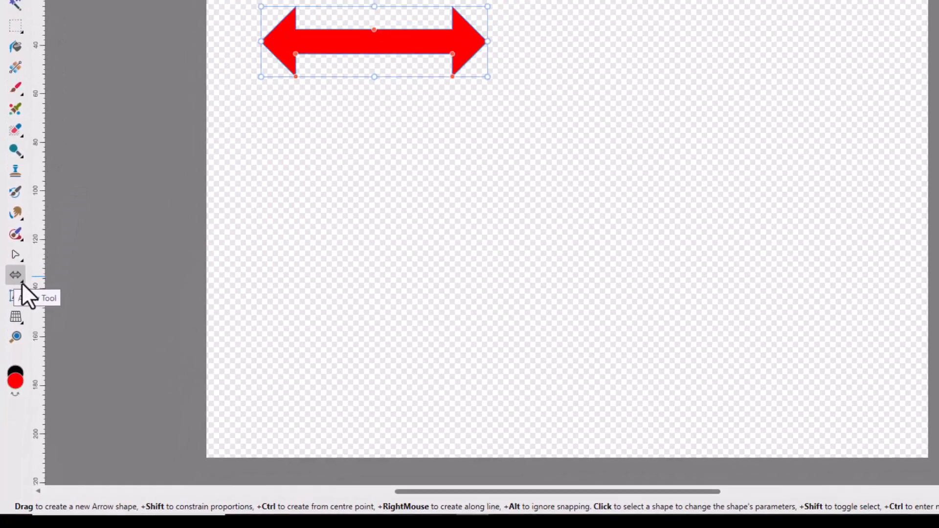
Draw a red triangle about 75 mm wide and 80 mm tall below the arrow with the Triangle Tool
click(31, 177)
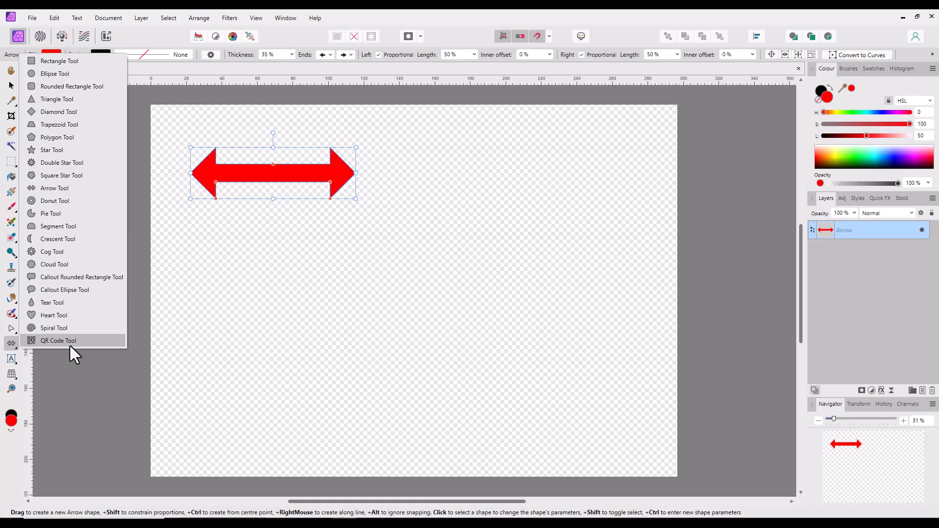
click(49, 99)
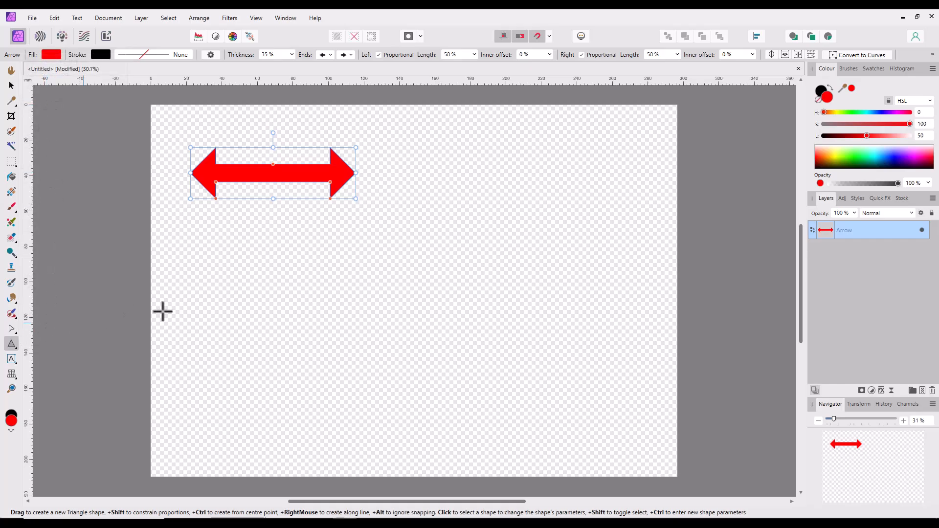
drag(212, 252, 346, 392)
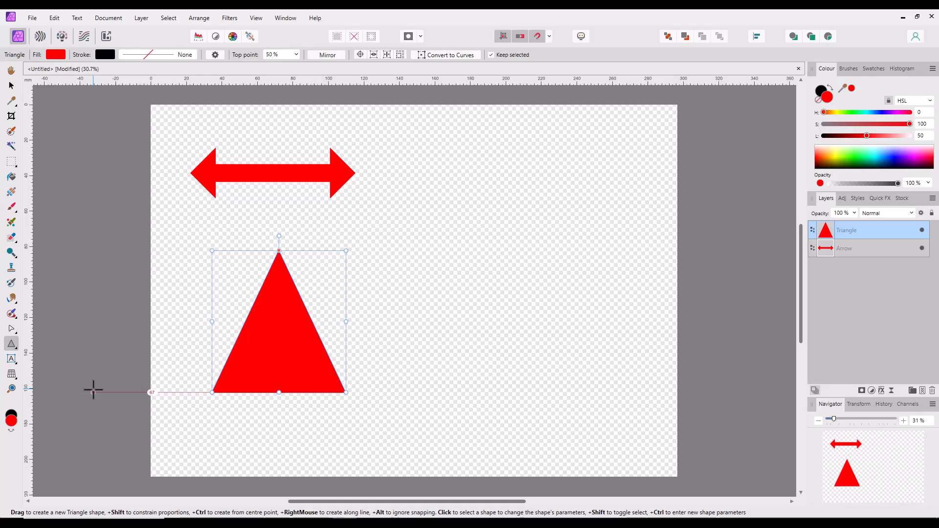
Draw a red rectangle about 112 mm wide and 67 mm tall with the Rectangle Tool, beside the arrow
click(13, 348)
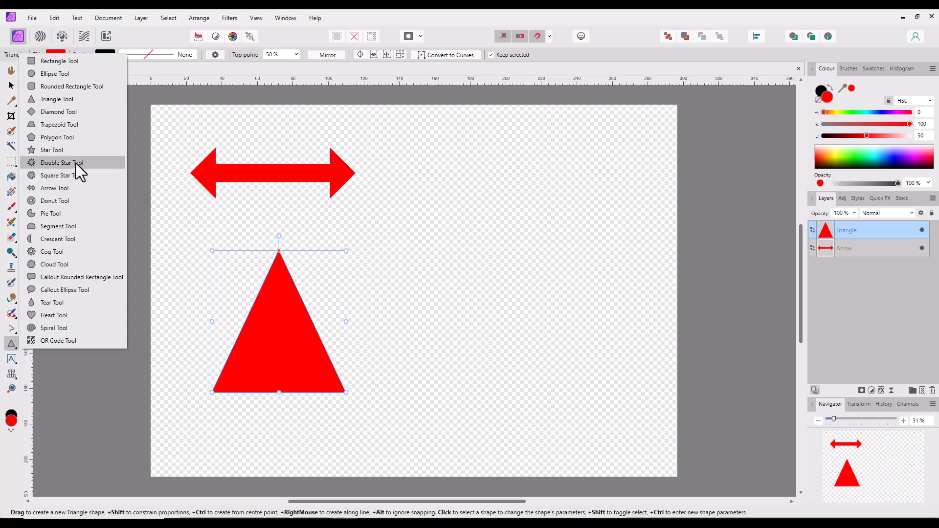
click(60, 64)
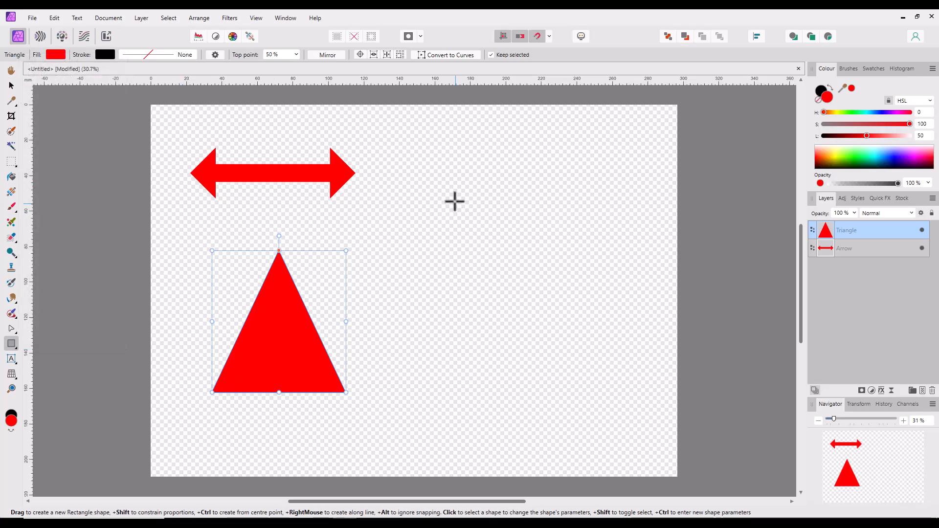
drag(425, 148, 618, 270)
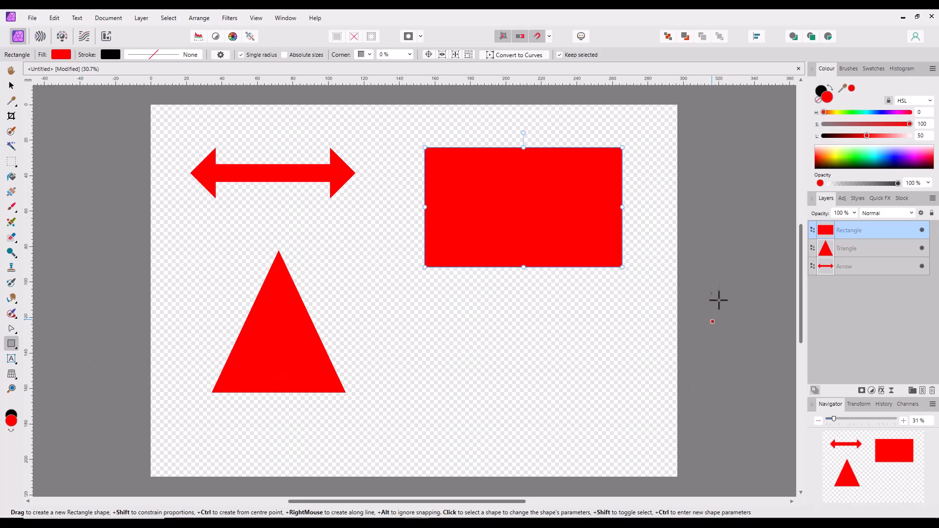
Delete the rectangle, triangle and arrow layers
right_click(864, 233)
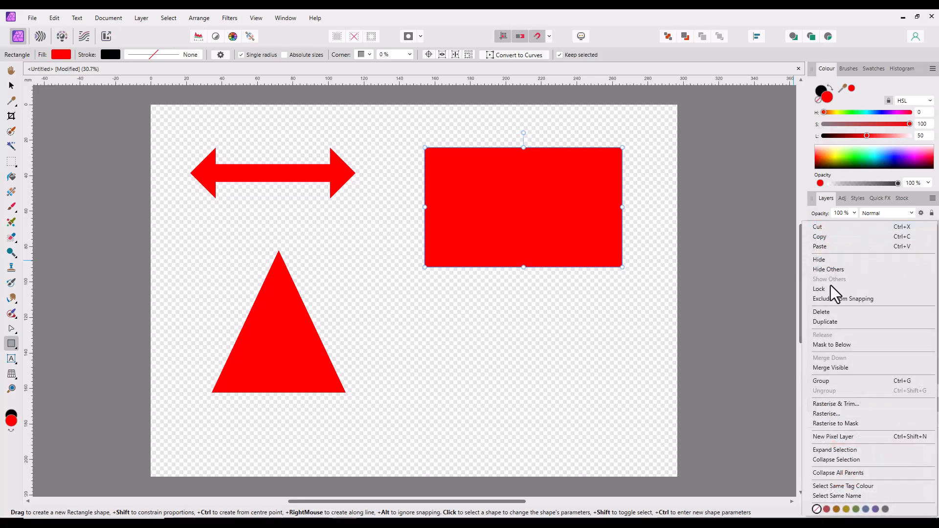
click(821, 312)
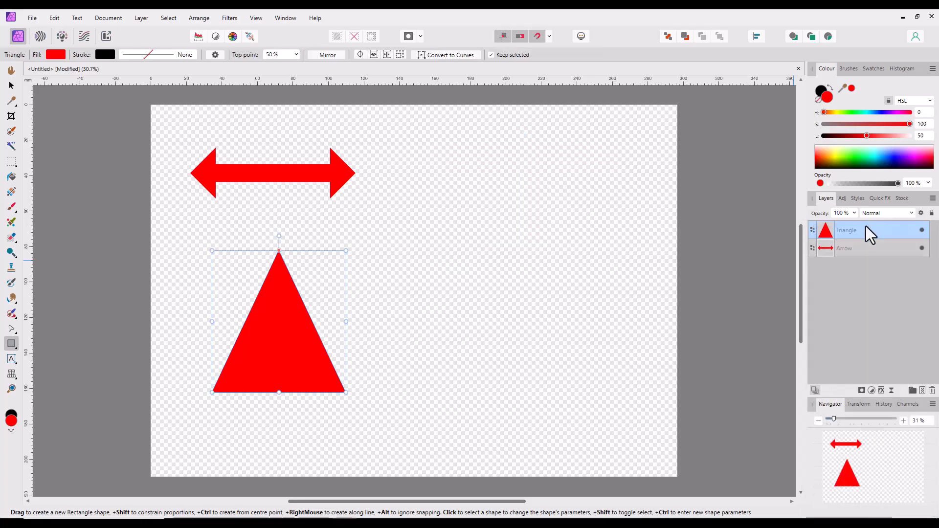
right_click(865, 226)
click(821, 312)
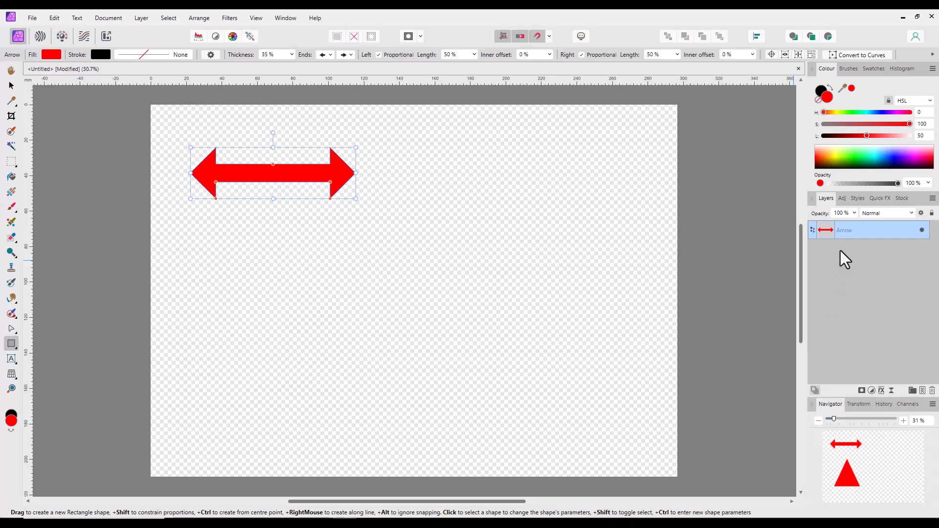
right_click(844, 228)
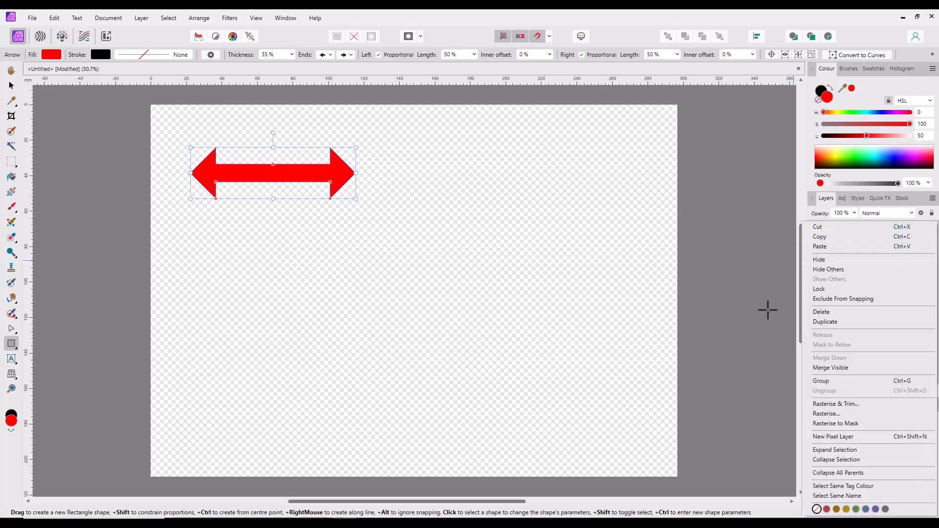
click(821, 312)
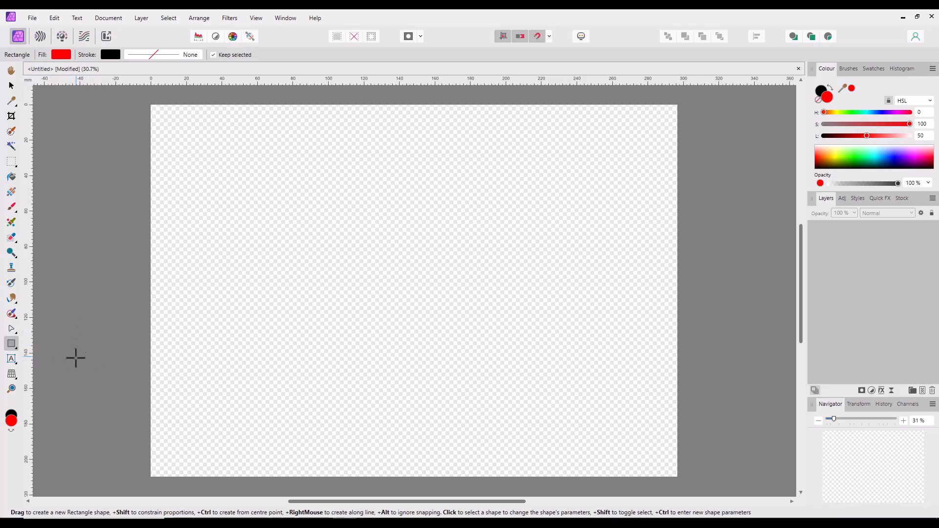
Draw a red double star about 161 mm wide and 137 mm tall and move it up and to the left
click(16, 350)
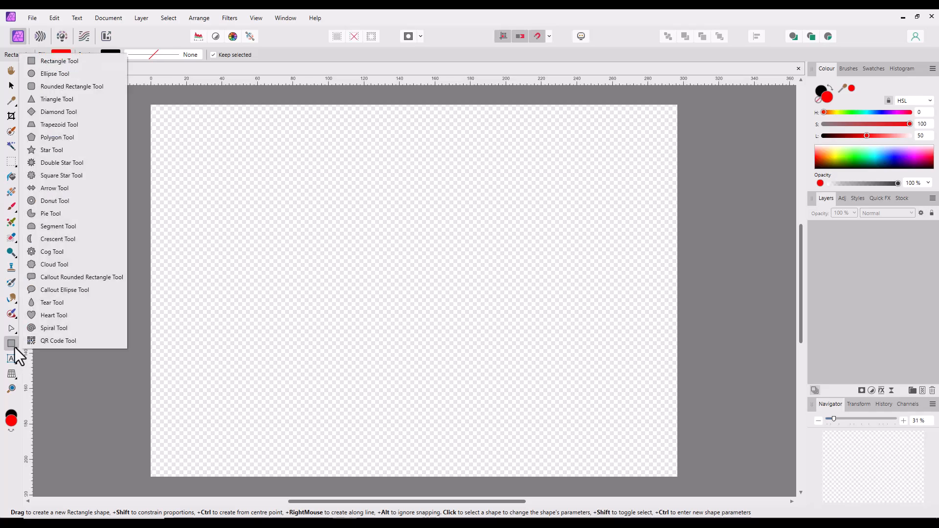
click(55, 164)
drag(308, 180, 594, 422)
key(ctrl)
key(shift)
click(11, 86)
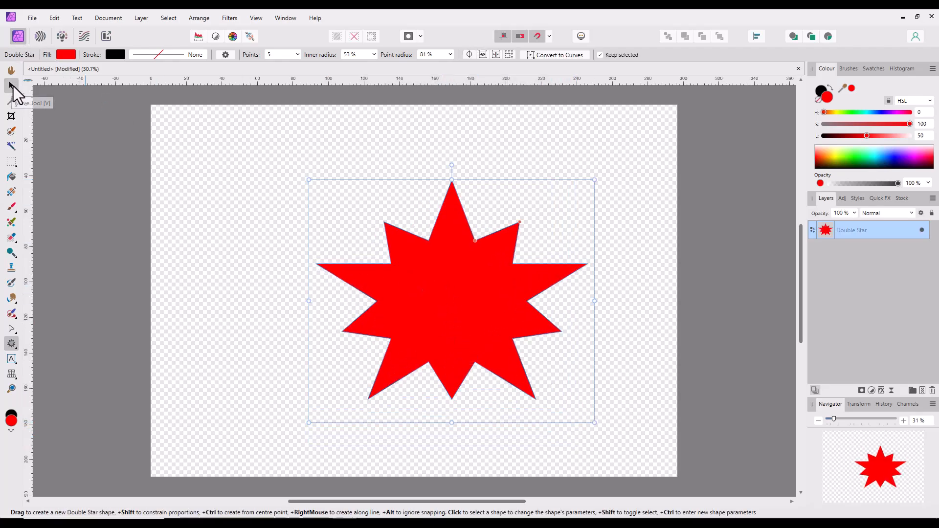
drag(468, 332, 424, 297)
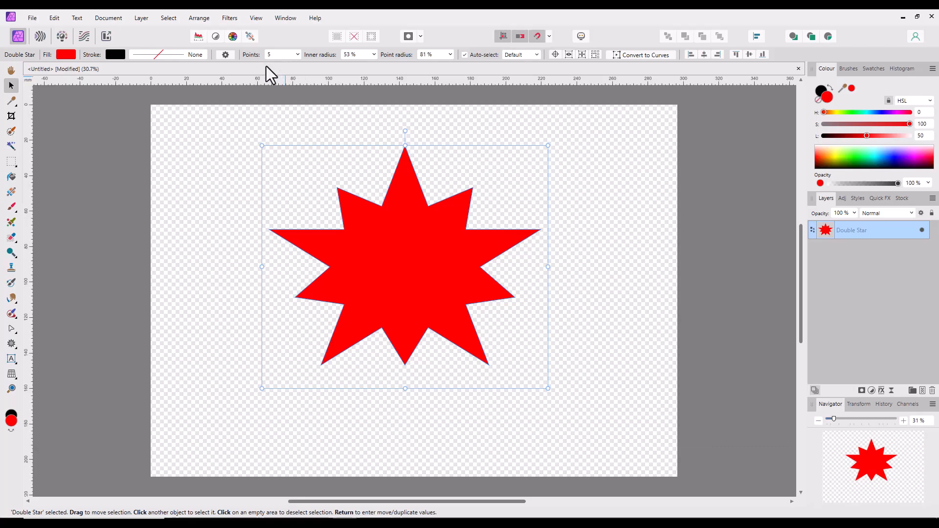
Set the double star to 12 points with a 38 % inner radius and a 69 % point radius
click(298, 55)
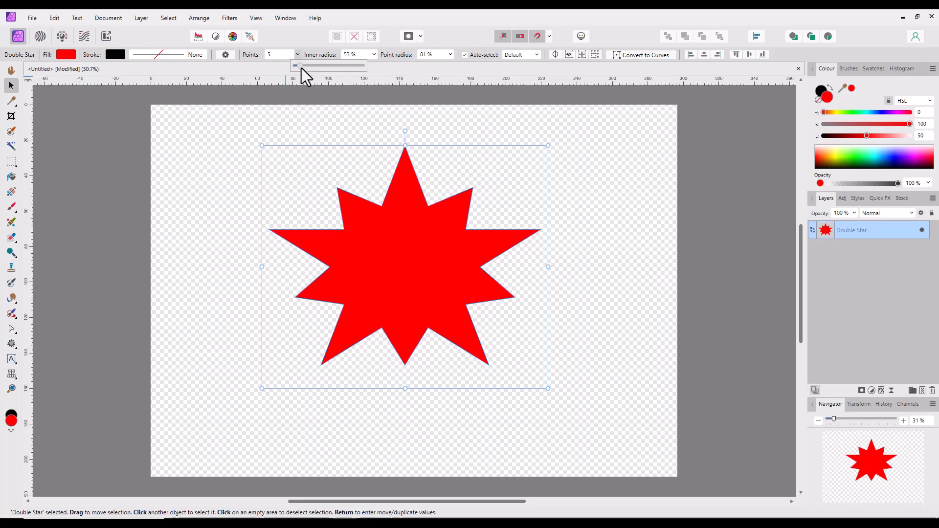
mouse_move(301, 69)
mouse_down()
mouse_move(317, 72)
mouse_move(310, 72)
mouse_up()
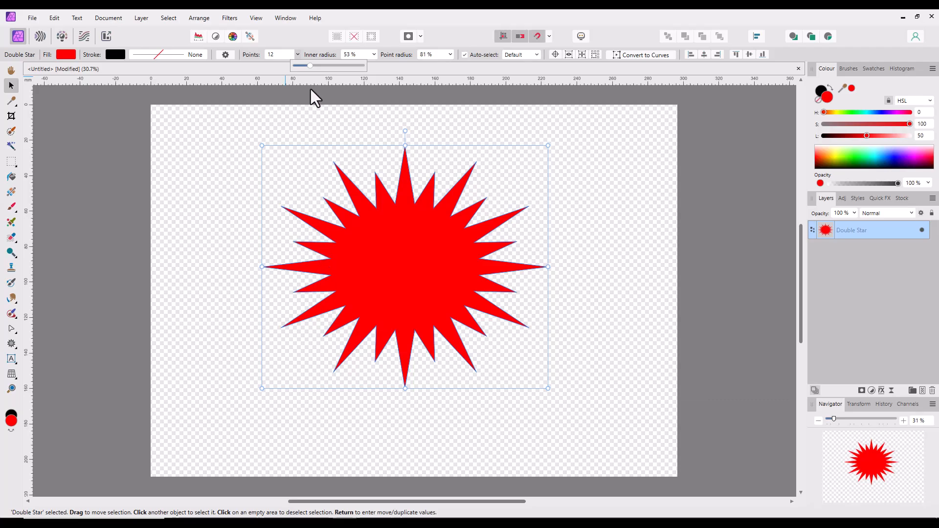
click(373, 54)
click(375, 66)
mouse_move(375, 65)
mouse_down()
mouse_move(400, 72)
mouse_move(341, 72)
mouse_move(365, 73)
mouse_up()
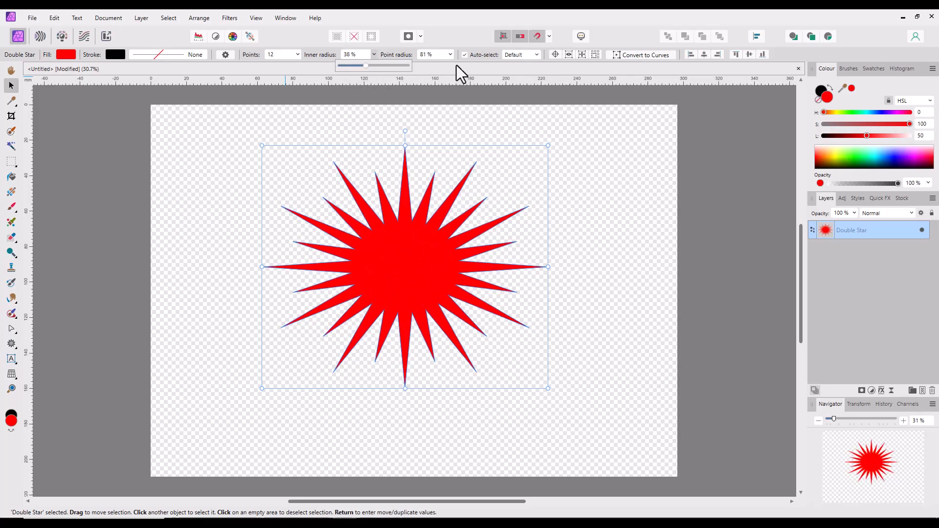
click(450, 54)
mouse_move(451, 63)
mouse_down()
mouse_move(423, 72)
mouse_move(466, 72)
mouse_move(430, 71)
mouse_move(447, 72)
mouse_up()
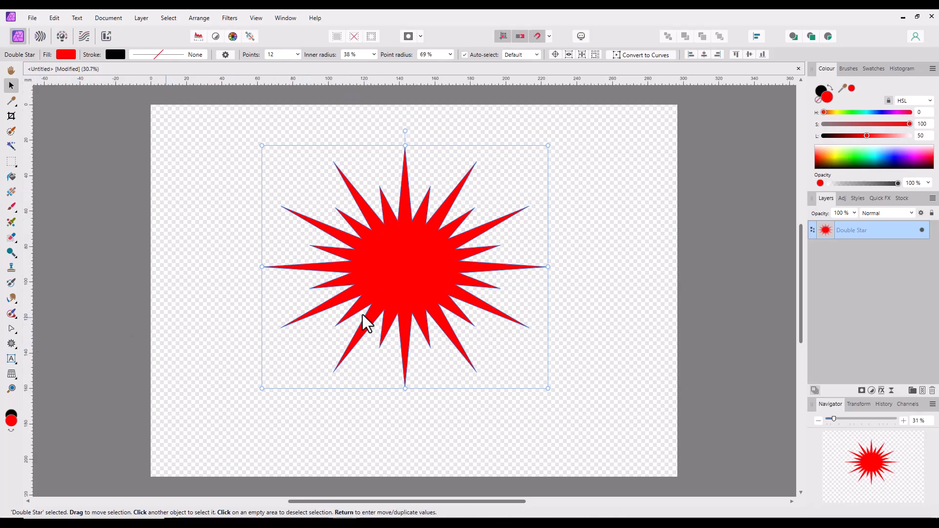
Replace the double star with a red donut about 114 mm in diameter, placed slightly above and left of the page centre
right_click(881, 230)
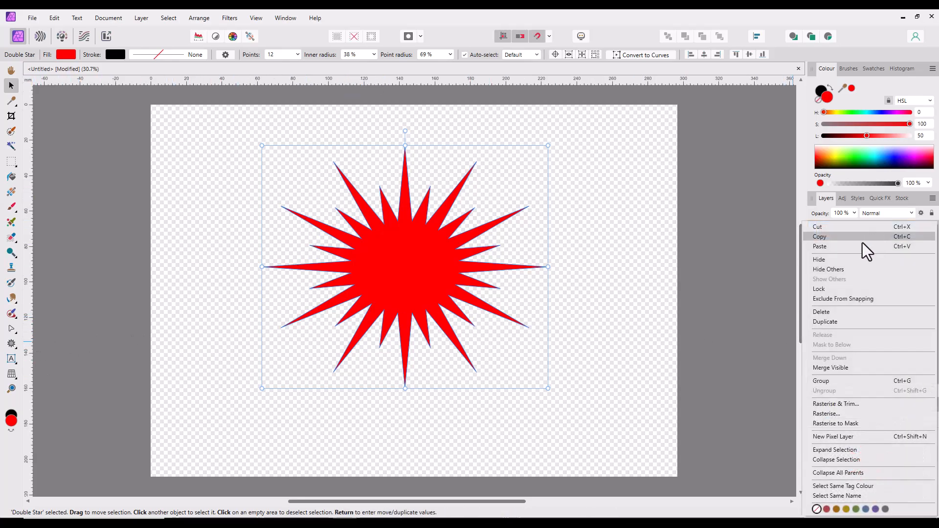
click(830, 313)
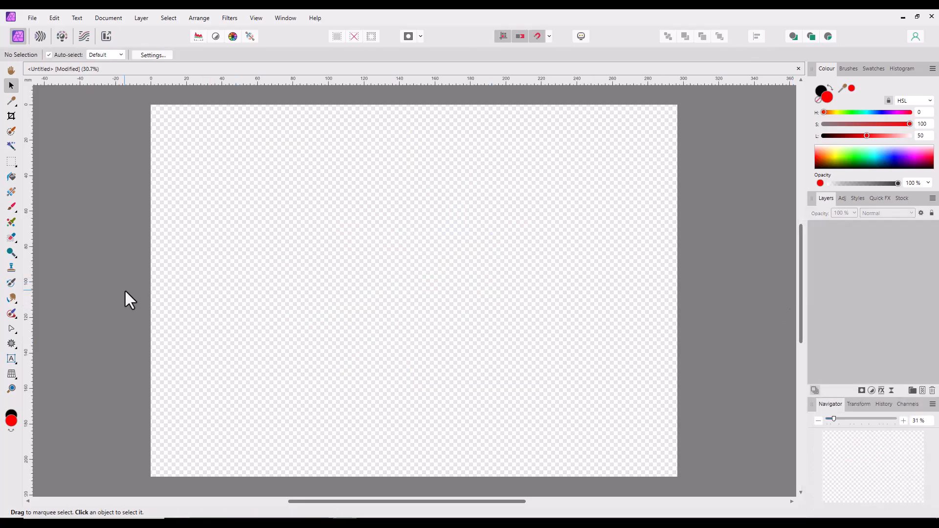
click(16, 348)
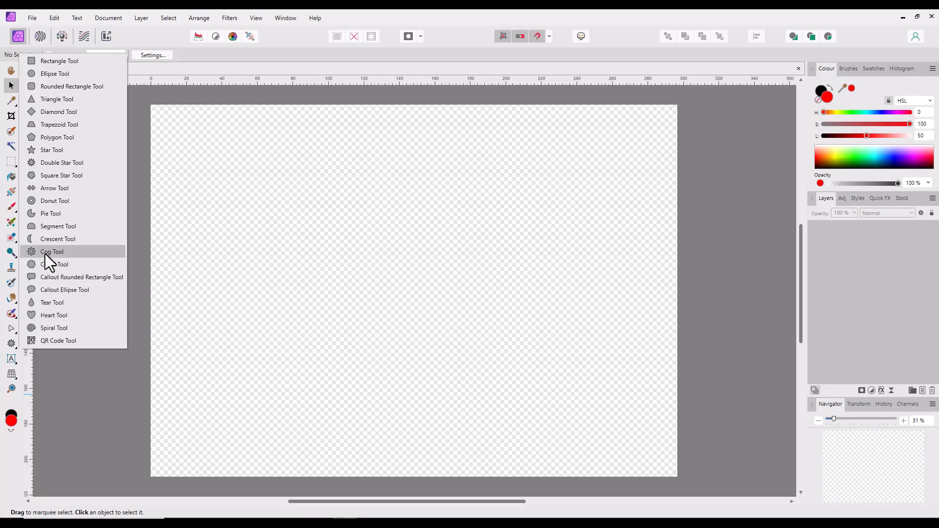
click(41, 203)
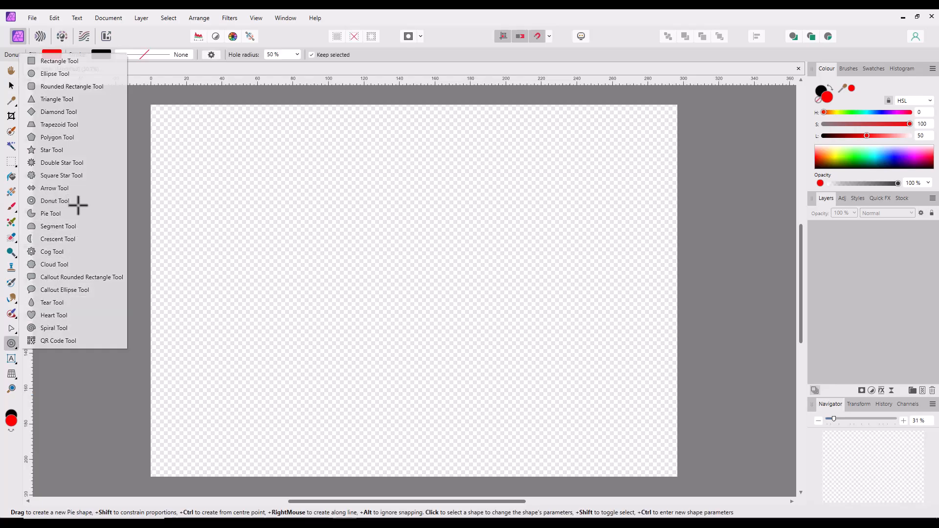
drag(399, 241, 650, 392)
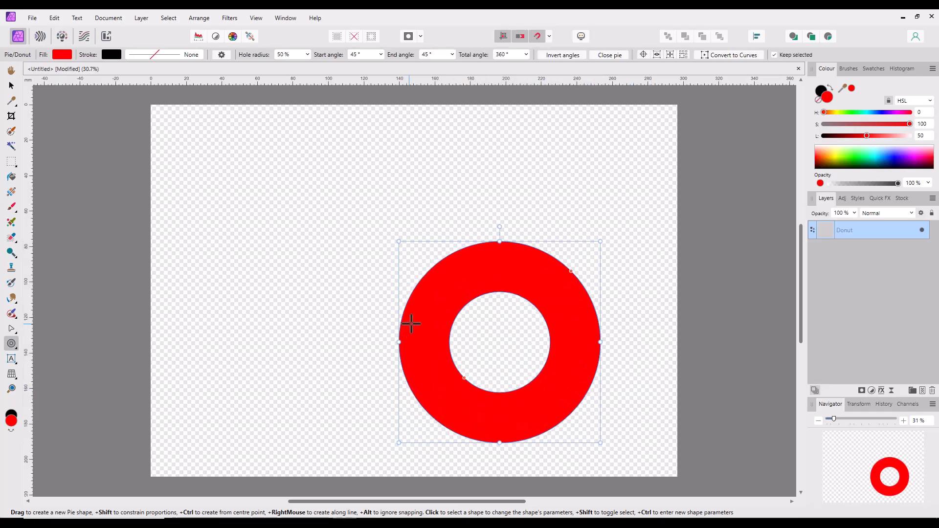
click(12, 85)
drag(445, 303, 345, 240)
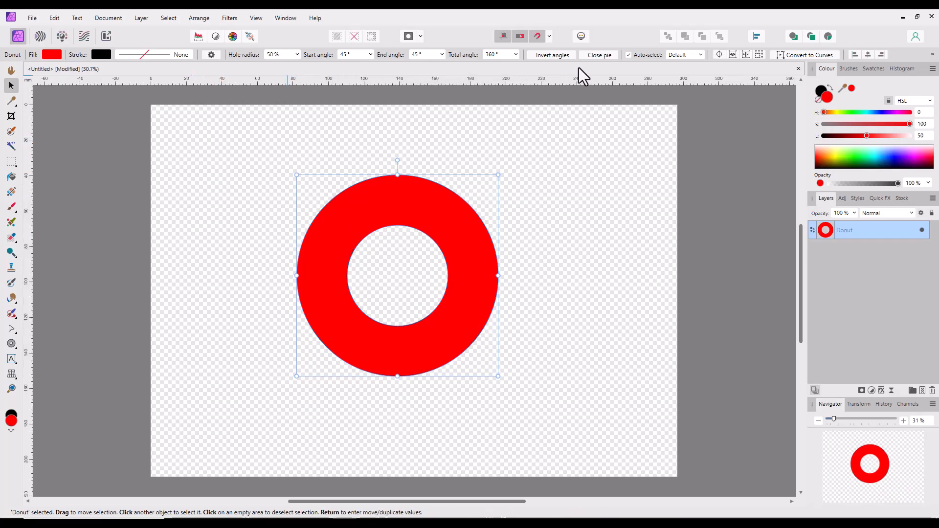
Set the donut's hole radius to 38 %, start angle to 47° and end angle to 0°, and adjust its total angle
click(296, 55)
mouse_move(298, 67)
mouse_down()
mouse_move(273, 71)
mouse_move(341, 72)
mouse_move(290, 72)
mouse_up()
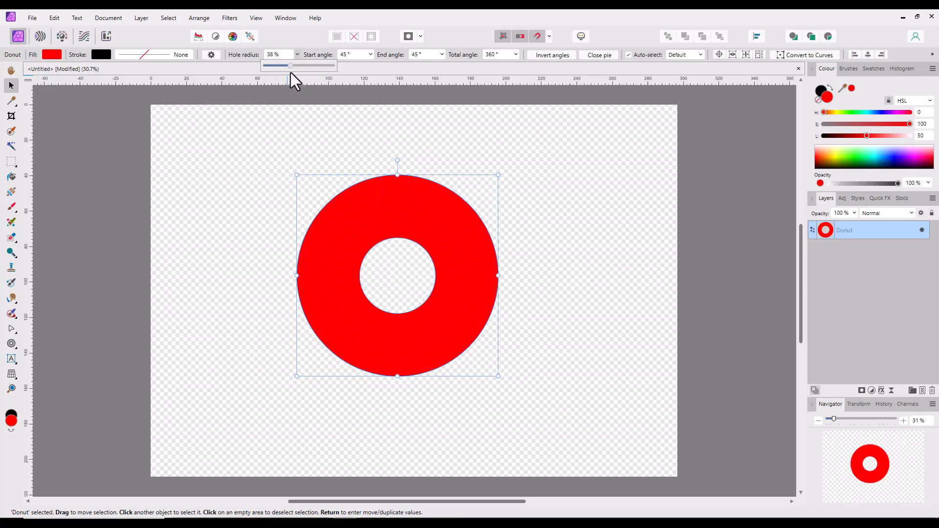
click(370, 54)
mouse_move(371, 65)
mouse_down()
mouse_move(403, 72)
mouse_move(359, 65)
mouse_move(415, 76)
mouse_move(373, 72)
mouse_up()
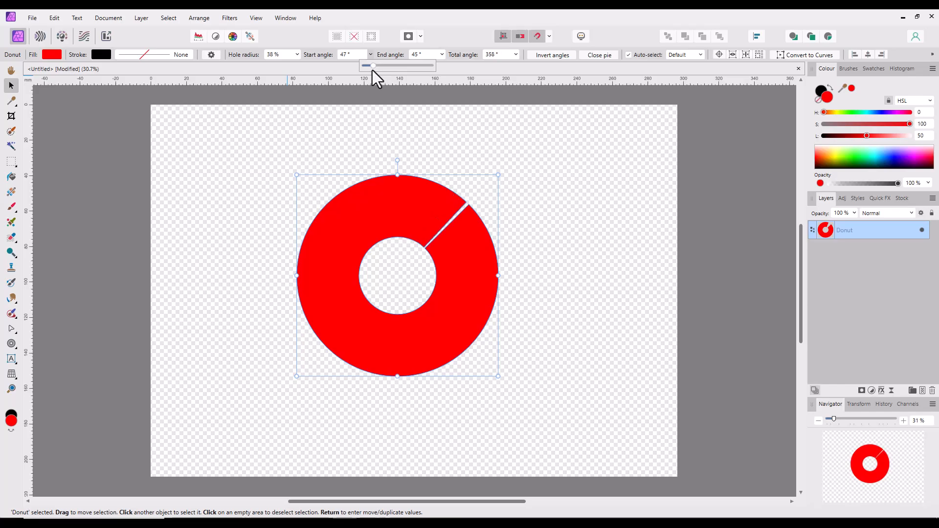
click(444, 54)
mouse_move(444, 61)
mouse_down()
mouse_move(458, 71)
mouse_move(524, 75)
mouse_move(433, 75)
mouse_up()
click(442, 54)
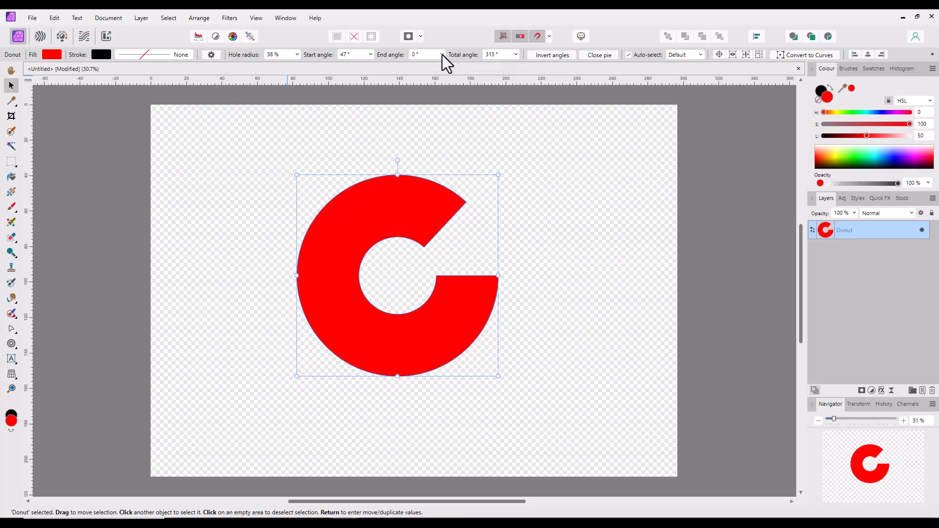
click(515, 54)
mouse_move(518, 66)
mouse_down()
mouse_move(495, 70)
mouse_move(532, 60)
mouse_up()
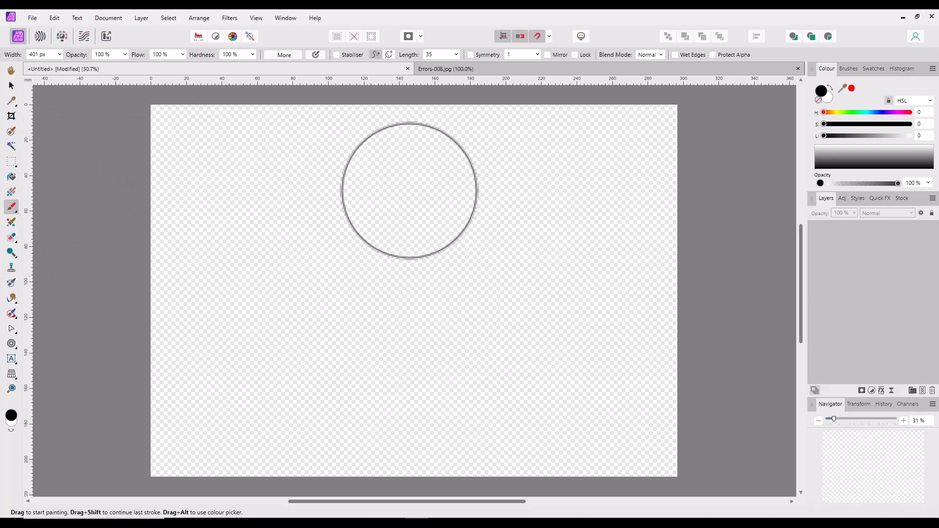
Paint a horizontal black stroke on the empty document with the 401 px brush and delete its Pixel layer
drag(205, 165, 489, 170)
click(562, 230)
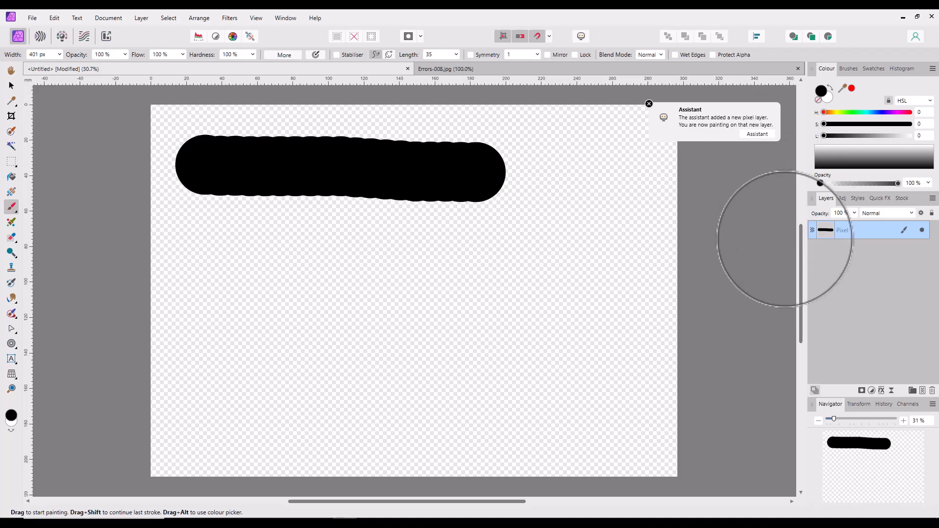
right_click(848, 233)
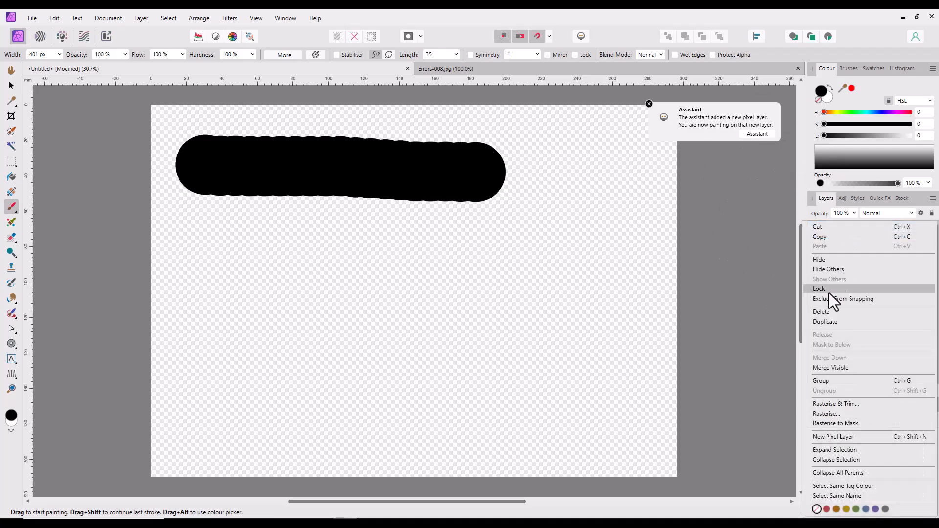
click(824, 310)
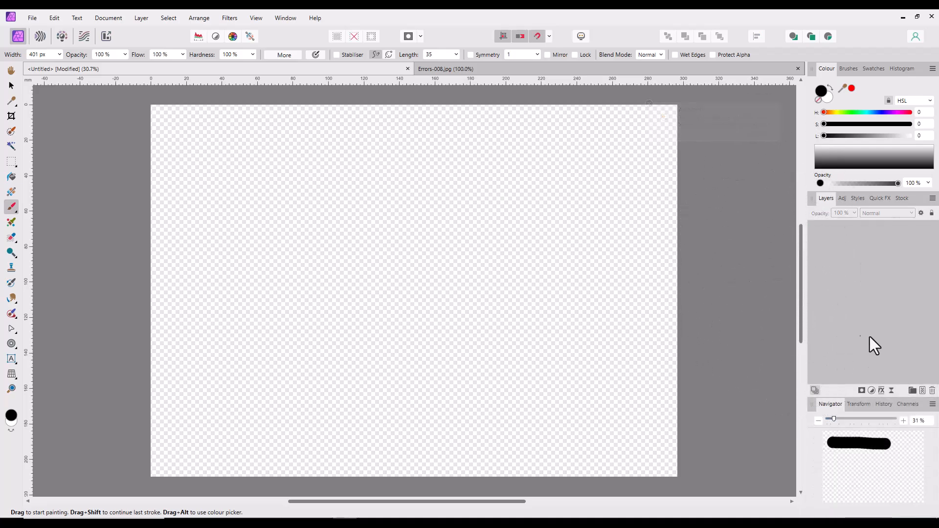
Add a new pixel layer and paint a thick black stroke about 127 mm long at 100 % hardness near the page's upper-left corner
click(922, 390)
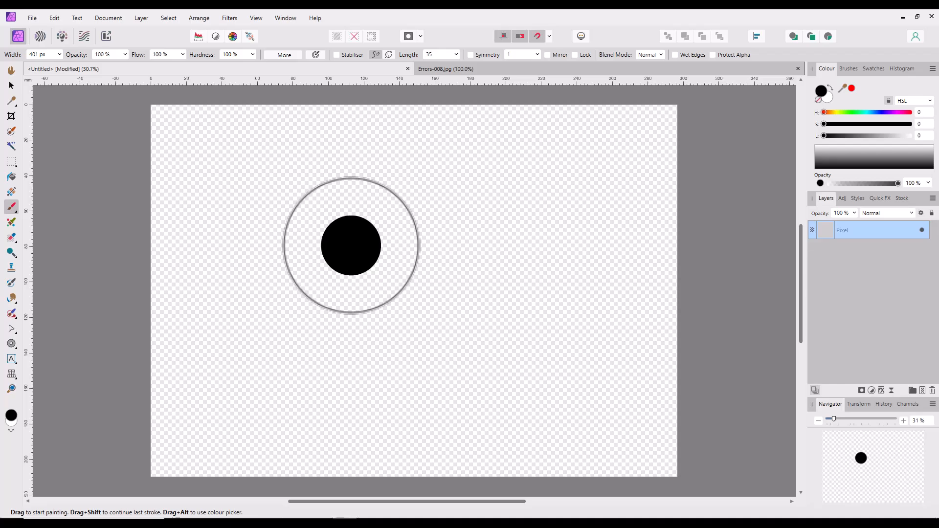
key(ctrl+z)
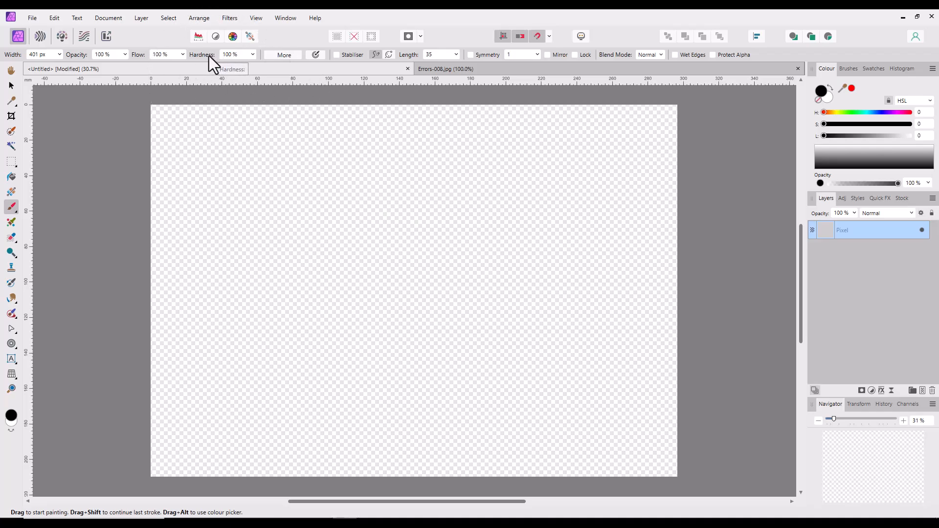
drag(207, 151, 383, 161)
Set the brush hardness to 6 % and paint a soft black stroke about 118 mm long beside the hard-edged one
click(252, 54)
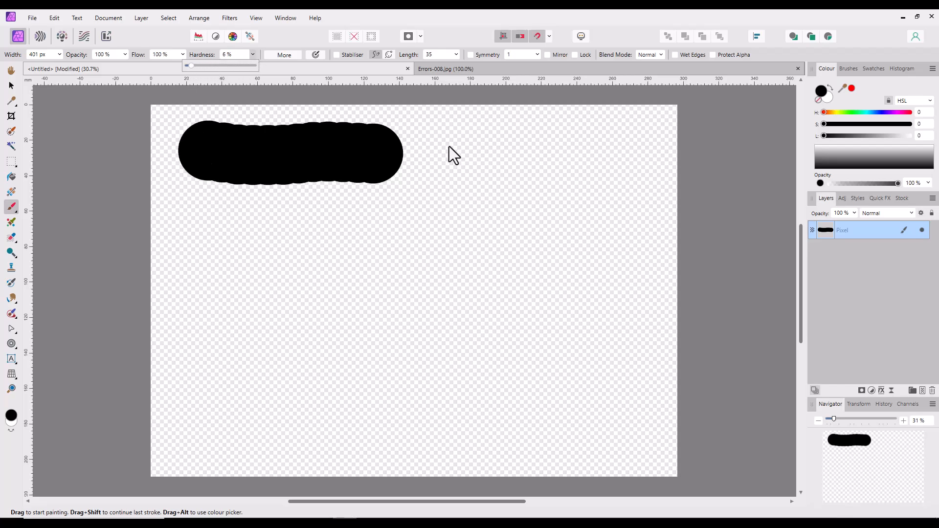
drag(446, 143, 636, 156)
click(599, 227)
key(ctrl+z)
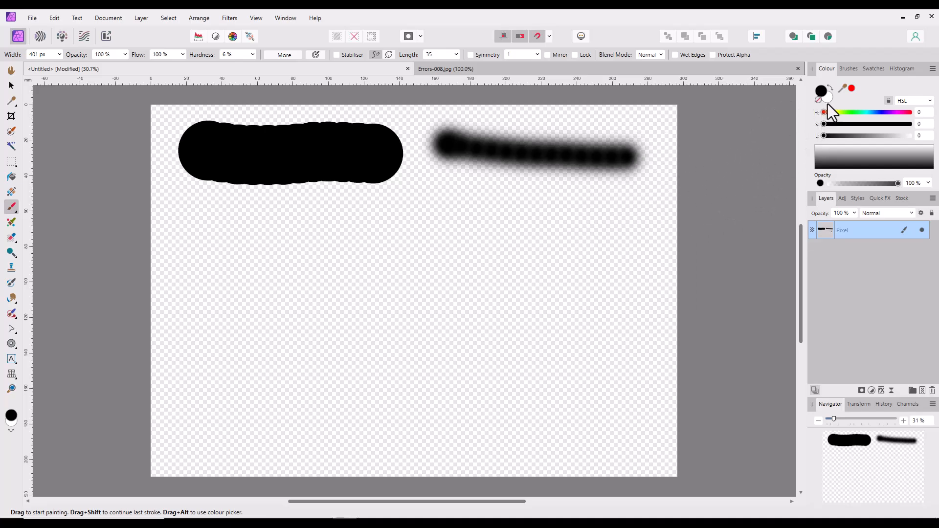
Choose the bubbles 2 brush from the bubble category and paint a trail of bubbles plus a single bubble below the black strokes
click(850, 70)
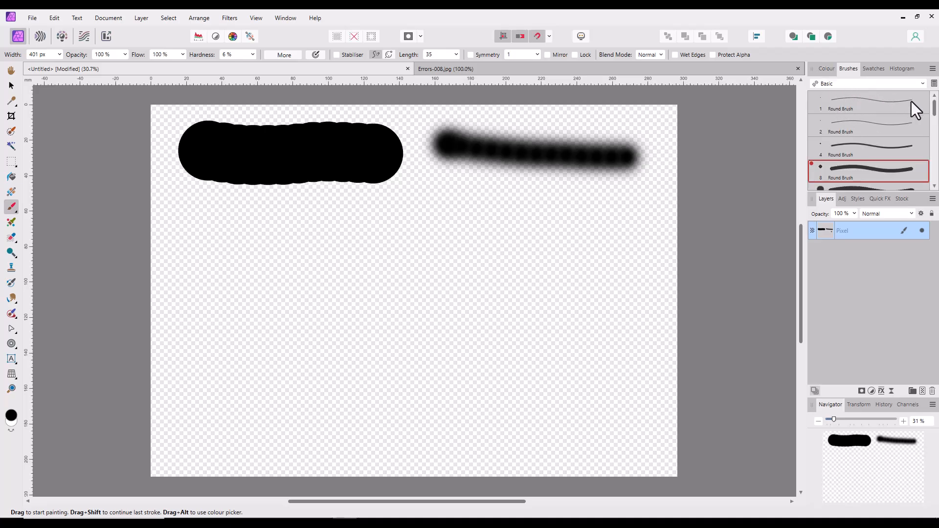
click(922, 83)
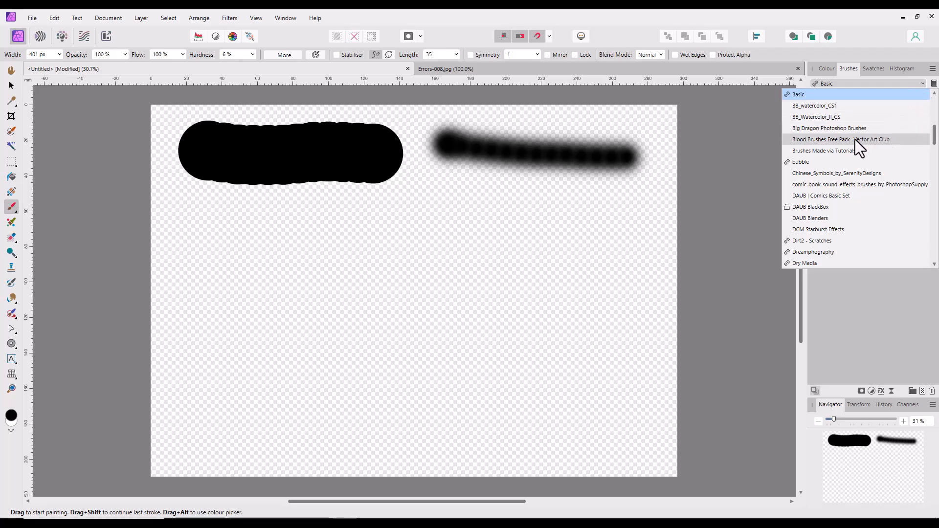
click(801, 163)
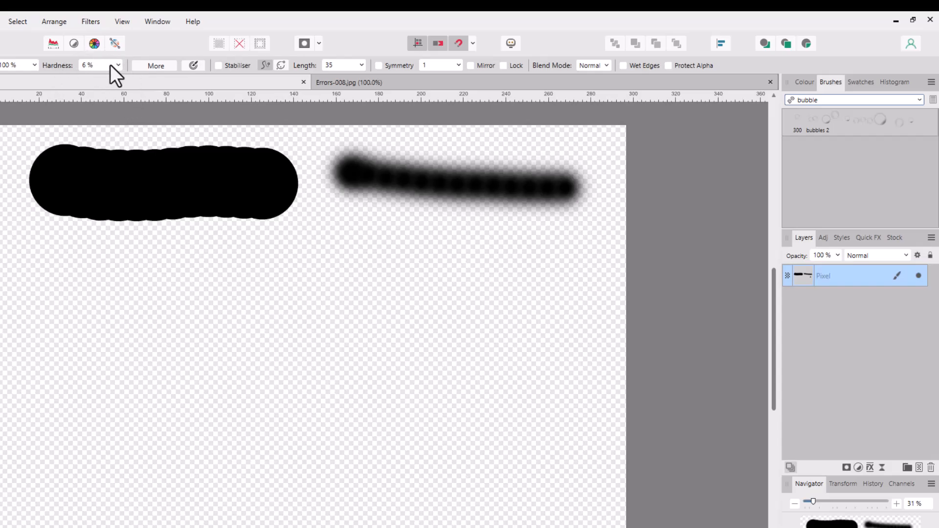
click(855, 127)
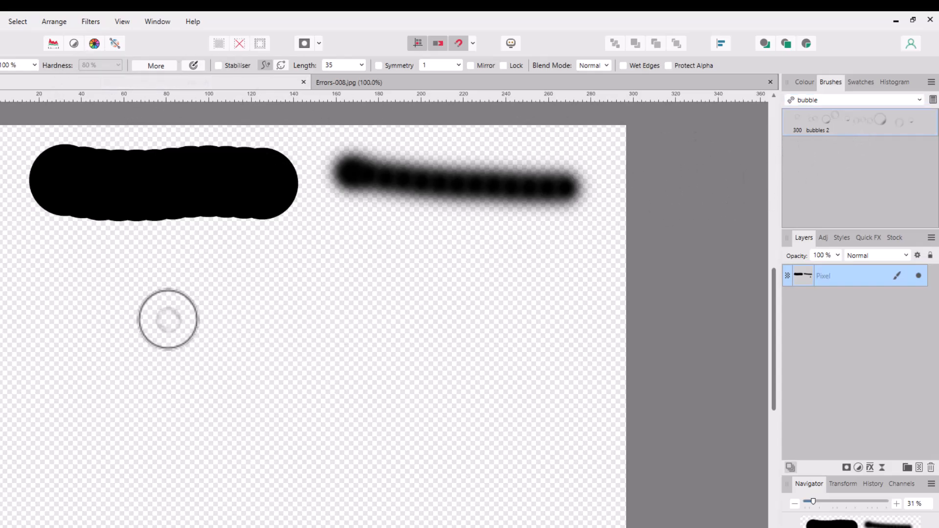
mouse_move(67, 277)
mouse_down()
mouse_move(260, 325)
mouse_move(510, 321)
mouse_up()
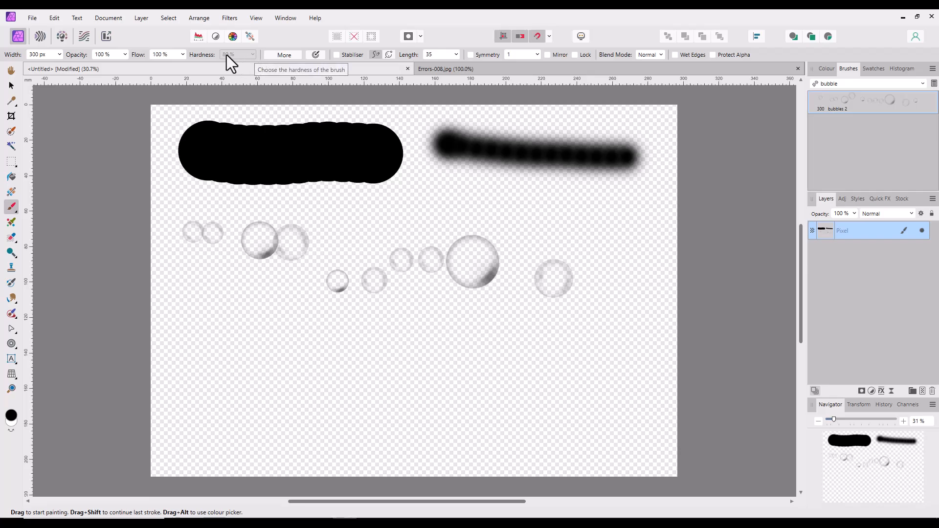
click(272, 321)
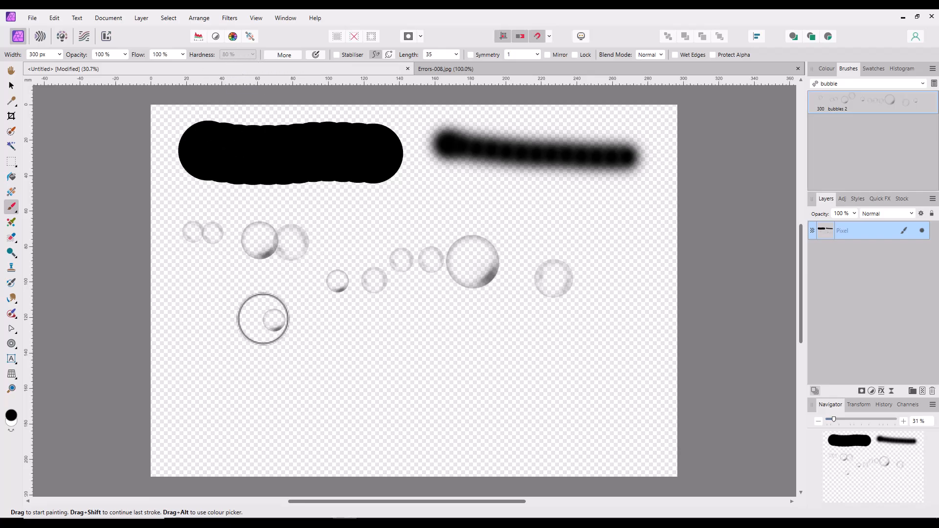